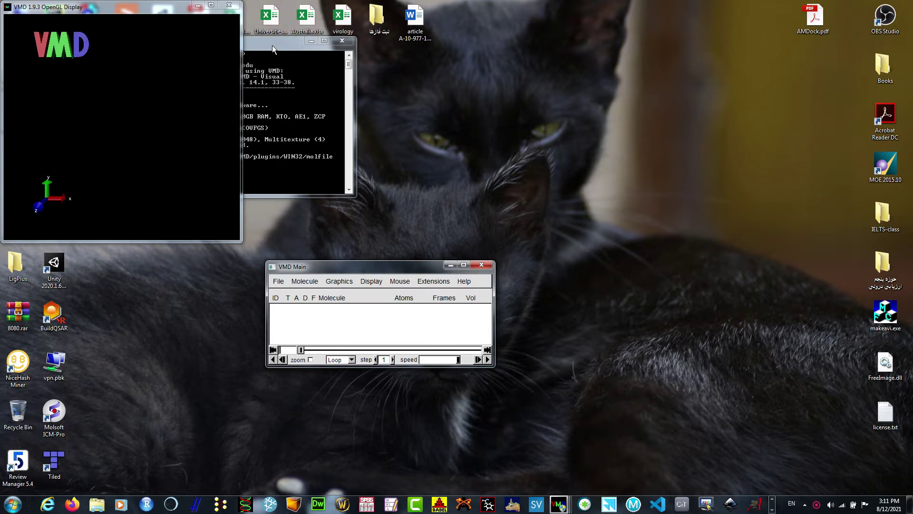
# Step: Arrange the console and VMD Main windows beside the OpenGL display so that none of them overlap
pyautogui.moveTo(272, 45); pyautogui.dragTo(555, 44)
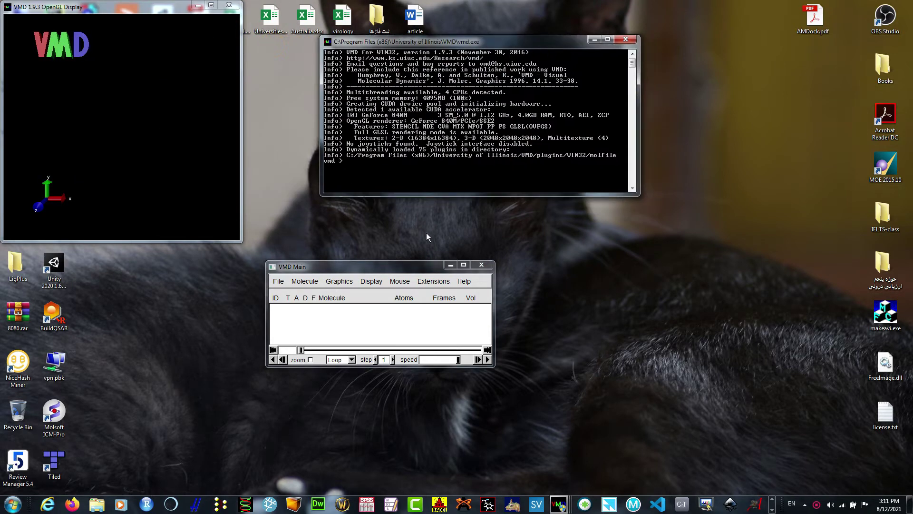
pyautogui.moveTo(395, 267); pyautogui.dragTo(409, 230)
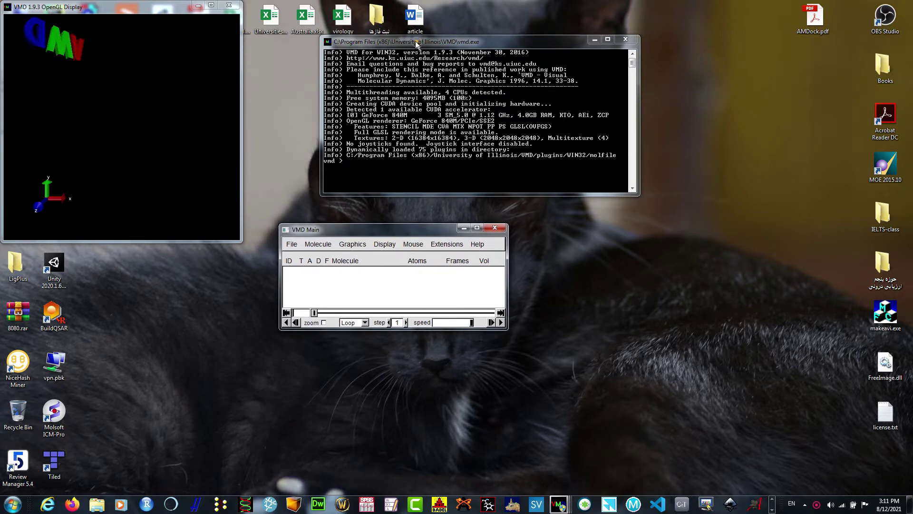
pyautogui.moveTo(417, 45); pyautogui.dragTo(357, 22)
pyautogui.click(386, 223)
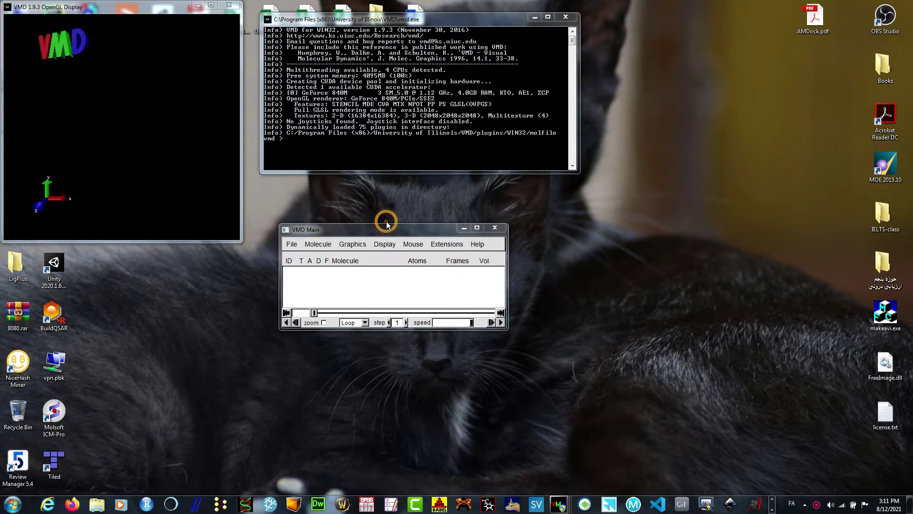
pyautogui.moveTo(380, 231); pyautogui.dragTo(363, 191)
pyautogui.click(273, 205)
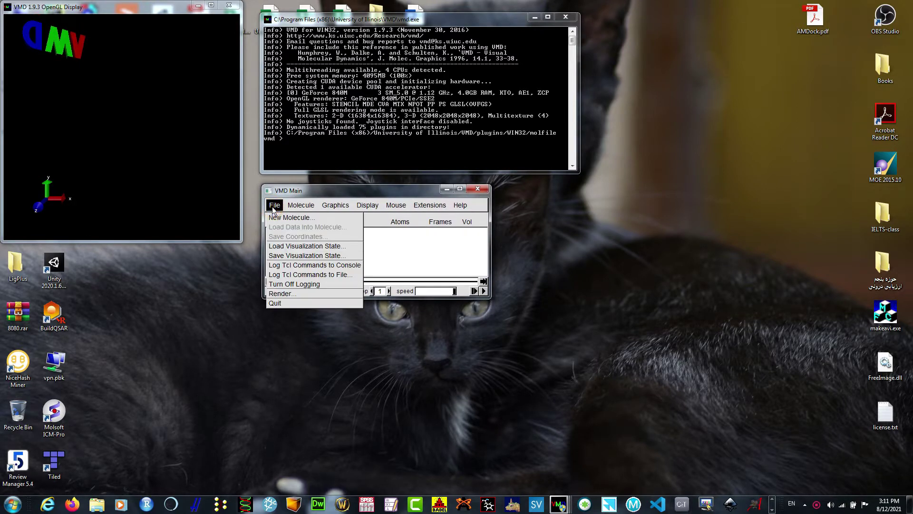
pyautogui.moveTo(285, 214)
pyautogui.click(285, 193)
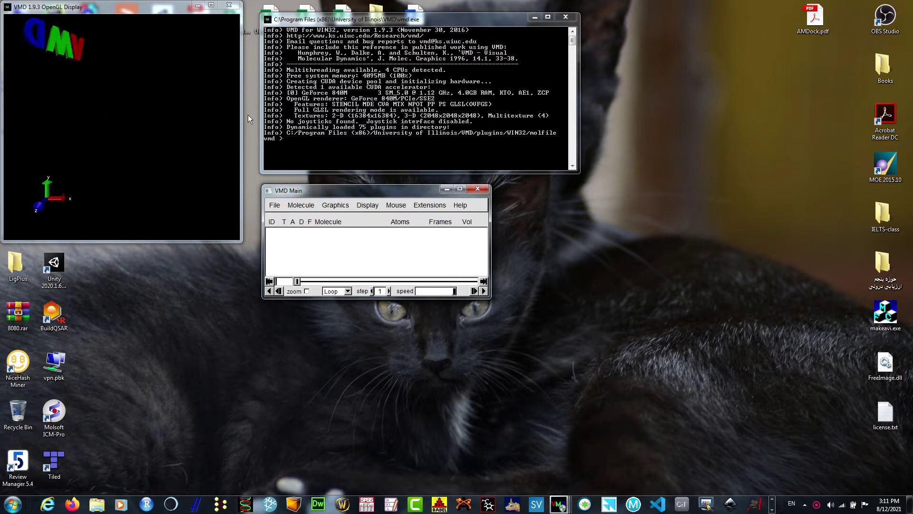
pyautogui.moveTo(313, 193); pyautogui.dragTo(317, 193)
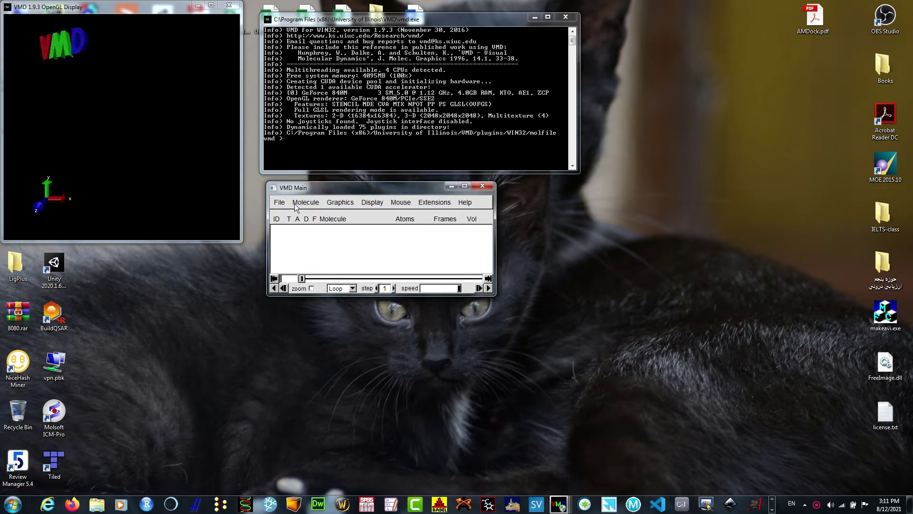
# Step: Load md_100ns.gro from the Life_Hit folder on the My Passport (G:) drive as a new molecule
pyautogui.click(279, 202)
pyautogui.click(288, 215)
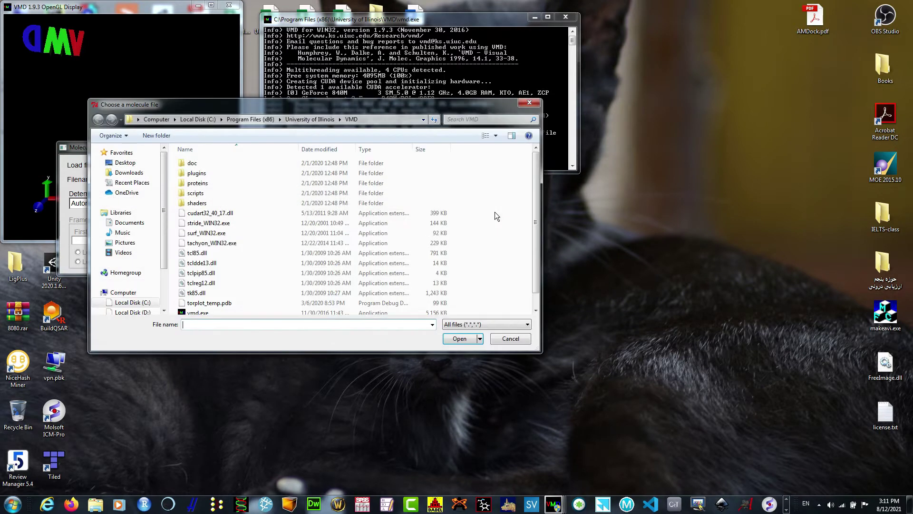
pyautogui.click(164, 292)
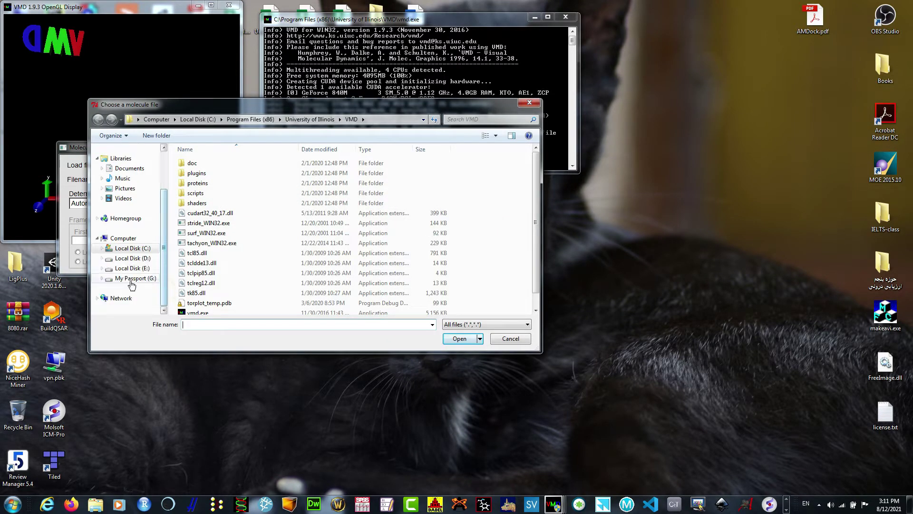
pyautogui.click(133, 278)
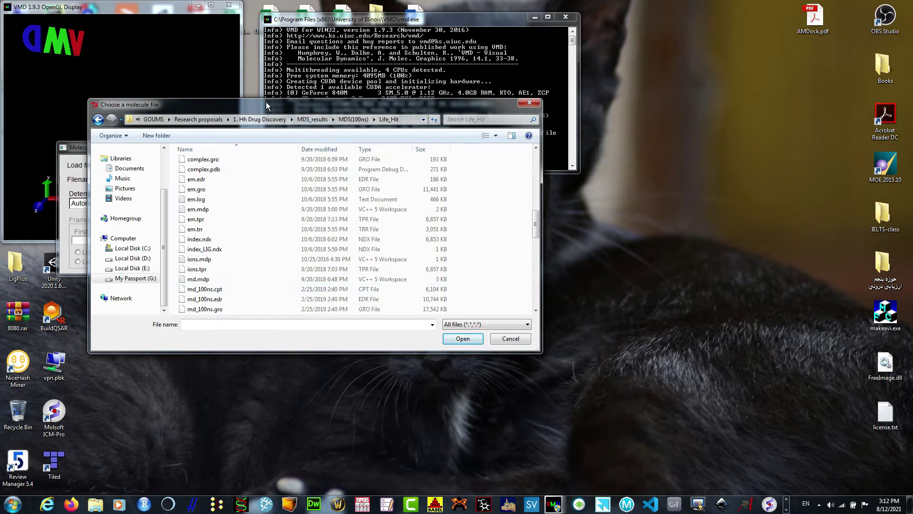
pyautogui.scroll(-2, 259, 278)
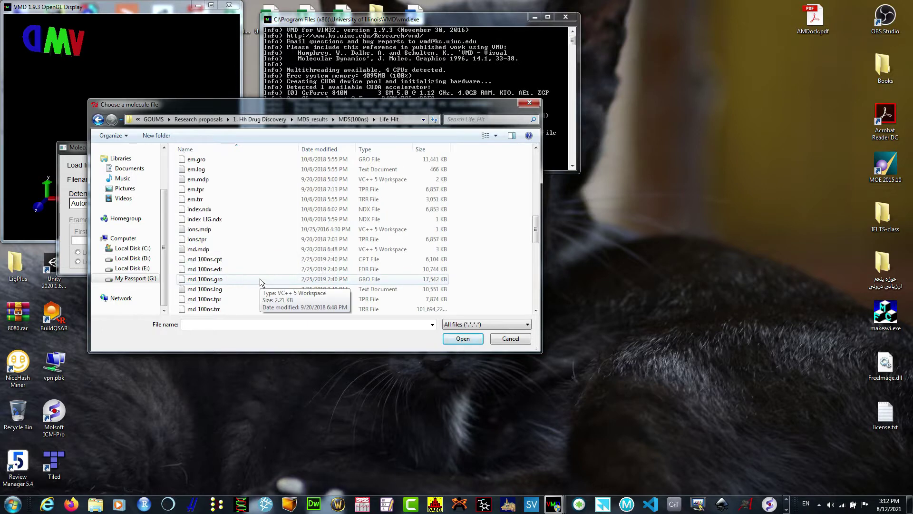
pyautogui.click(235, 249)
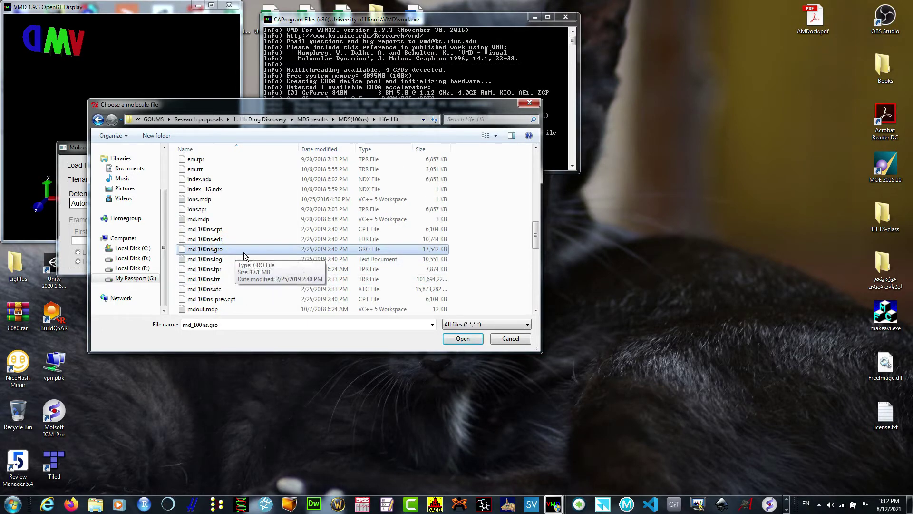
pyautogui.click(214, 290)
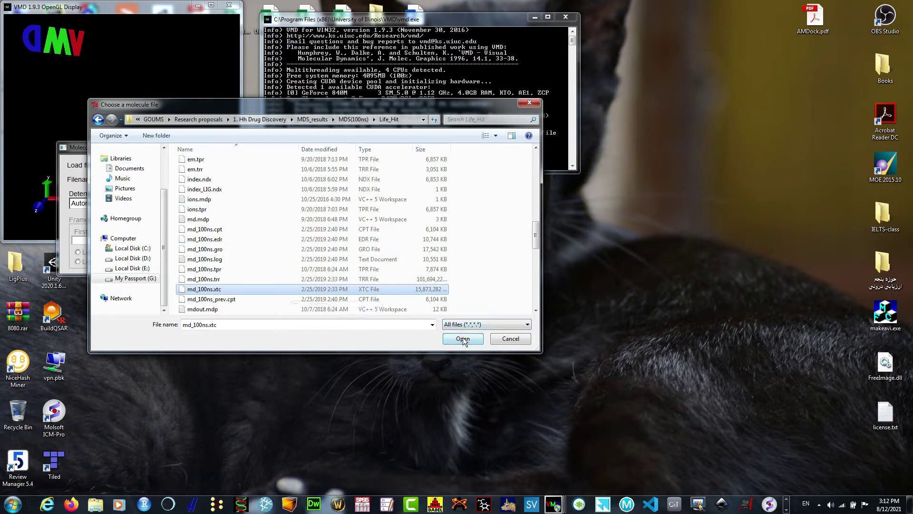
pyautogui.click(237, 253)
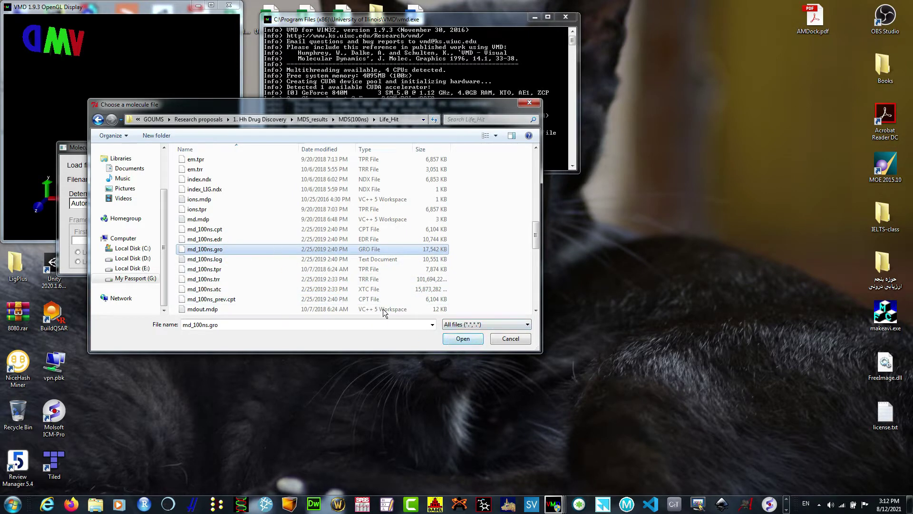
pyautogui.click(460, 339)
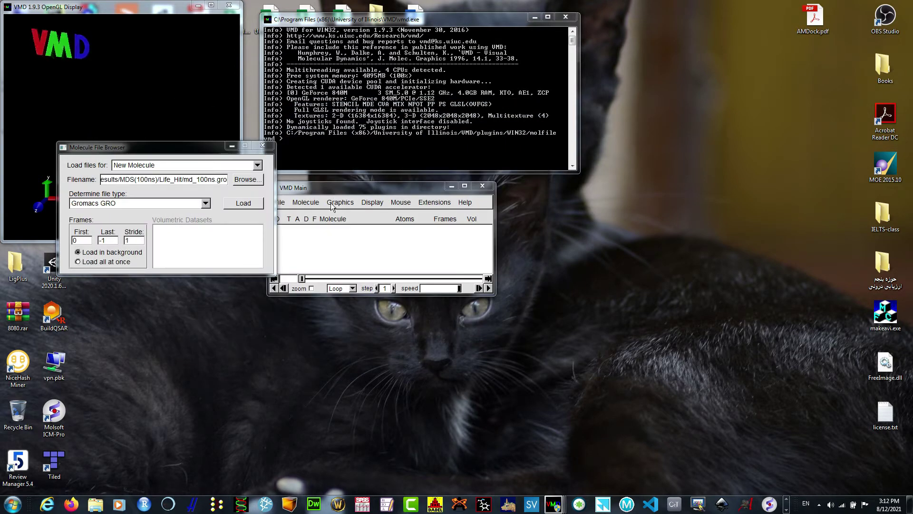
pyautogui.click(247, 203)
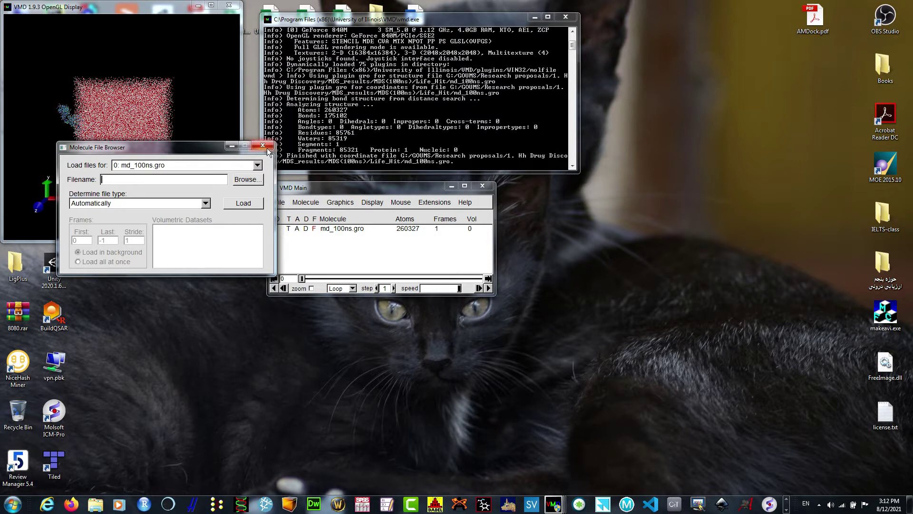
# Step: Load the trajectory md_100ns.xtc from the Life_Hit folder into the md_100ns.gro molecule
pyautogui.moveTo(321, 189); pyautogui.dragTo(378, 176)
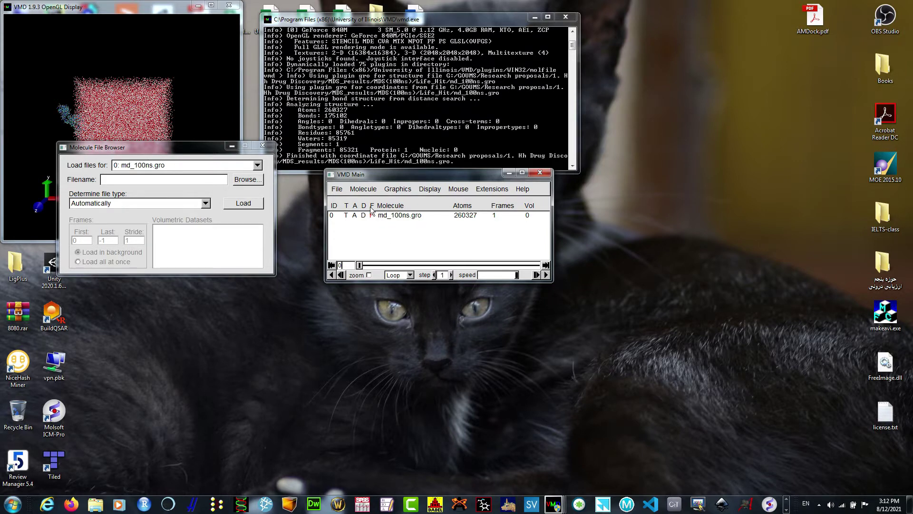
pyautogui.rightClick(389, 216)
pyautogui.click(401, 219)
pyautogui.rightClick(402, 218)
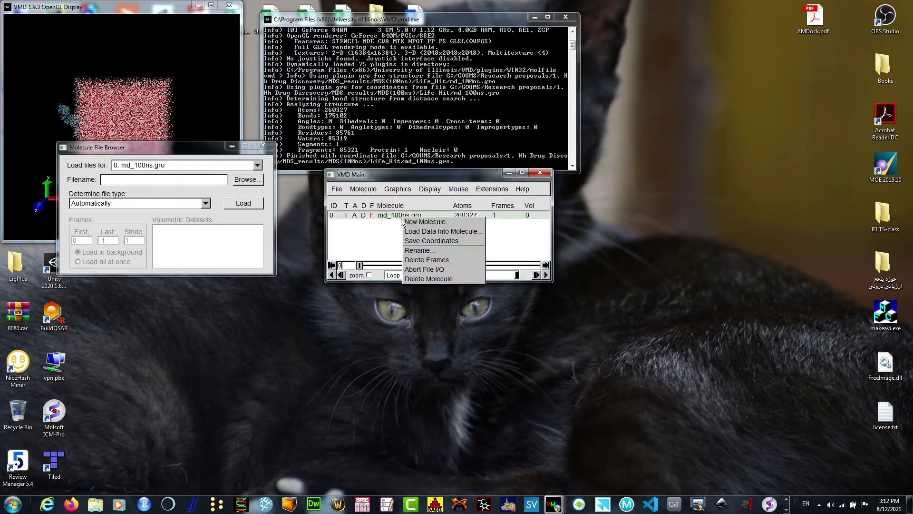
pyautogui.click(469, 235)
pyautogui.moveTo(180, 147)
pyautogui.mouseDown()
pyautogui.moveTo(184, 198)
pyautogui.moveTo(188, 139)
pyautogui.mouseUp()
pyautogui.click(252, 173)
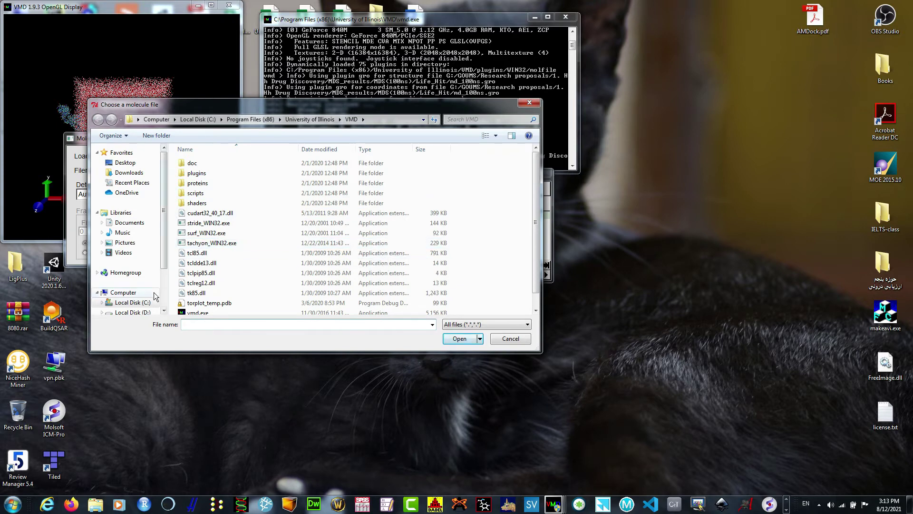
pyautogui.click(223, 229)
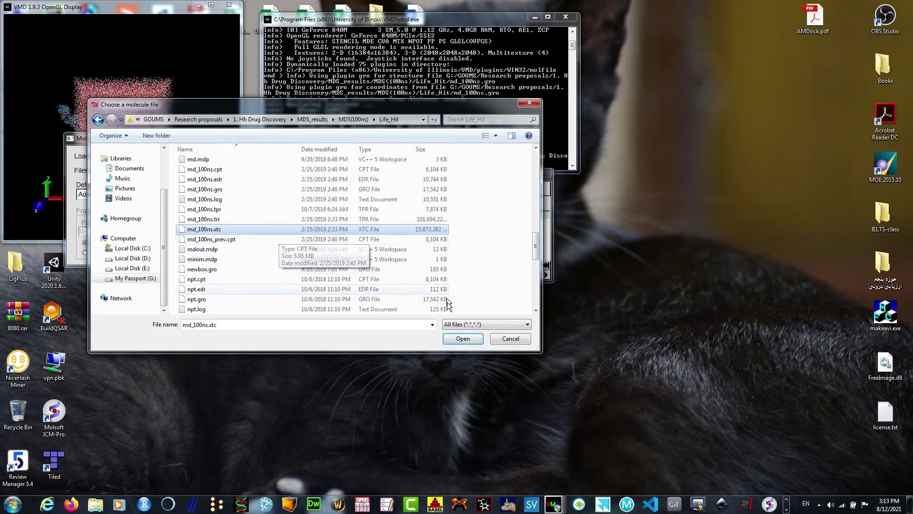
pyautogui.click(452, 338)
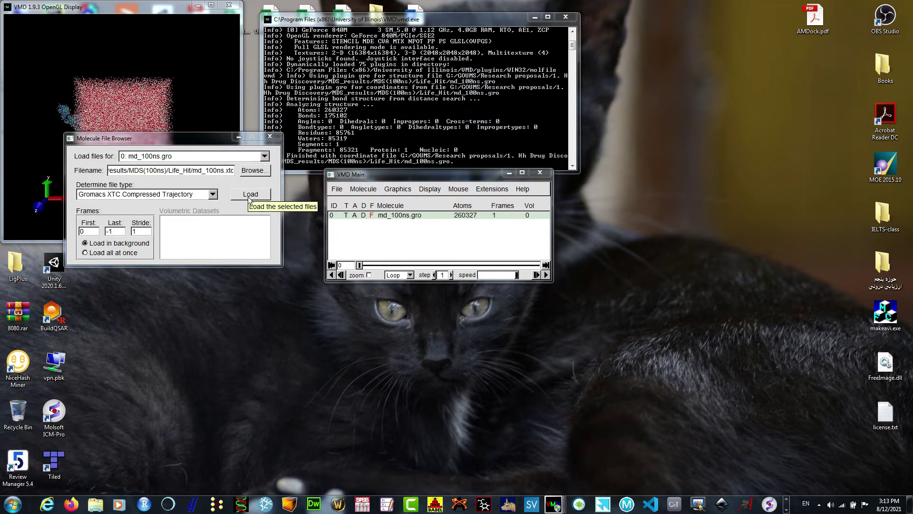
pyautogui.moveTo(189, 138); pyautogui.dragTo(185, 174)
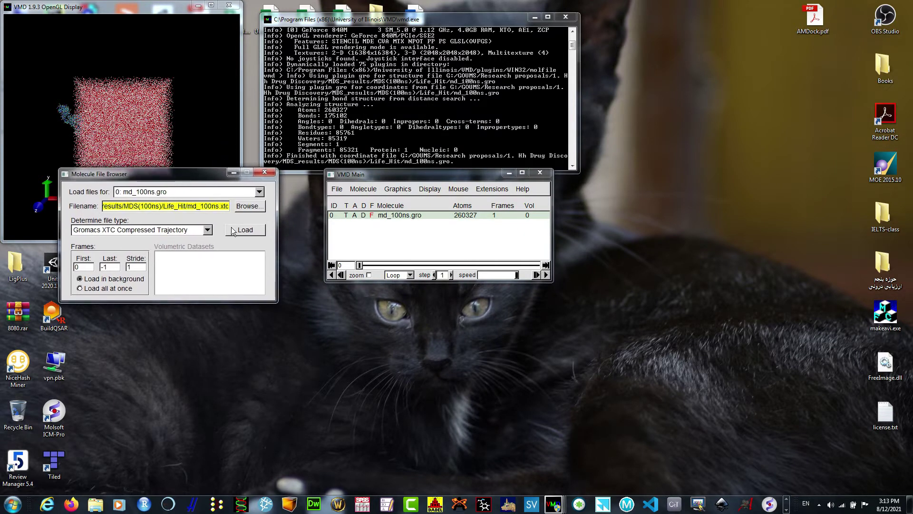
pyautogui.click(247, 232)
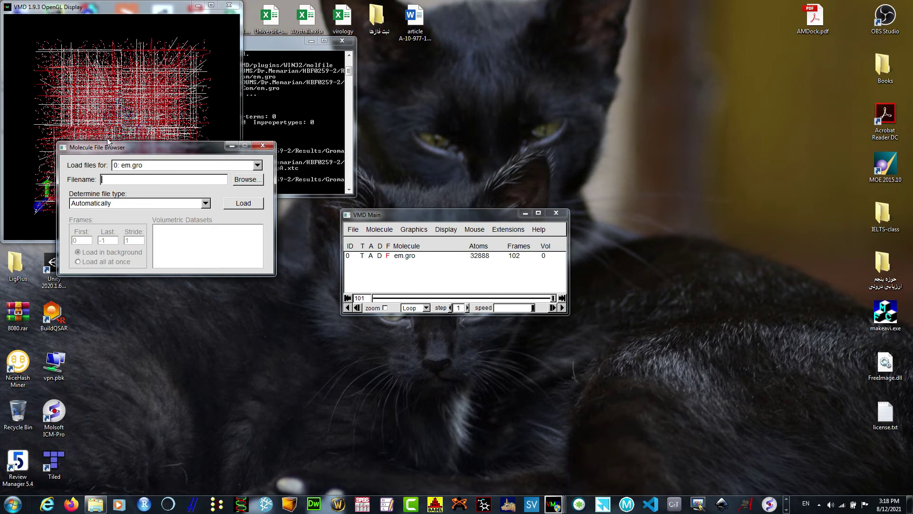
# Step: Close the Molecule File Browser and open the Graphical Representations window, placing it below VMD Main
pyautogui.moveTo(125, 150); pyautogui.dragTo(135, 275)
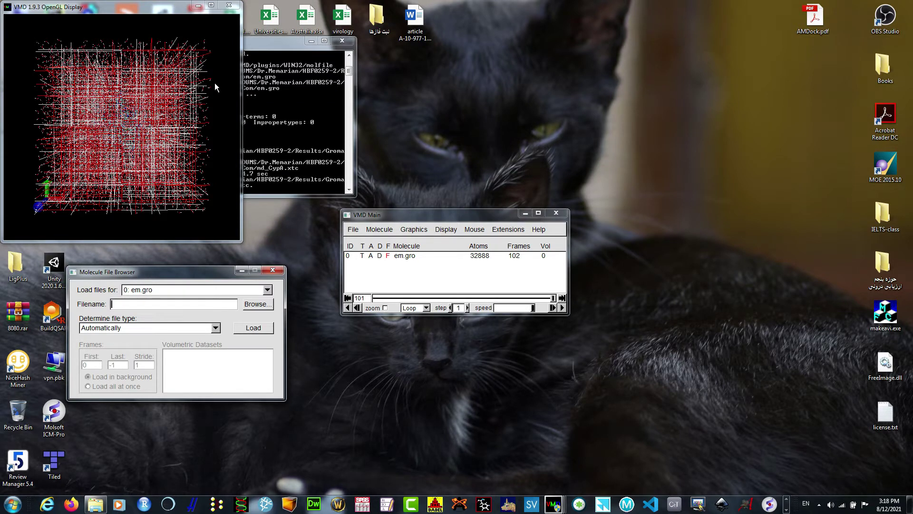
pyautogui.click(279, 272)
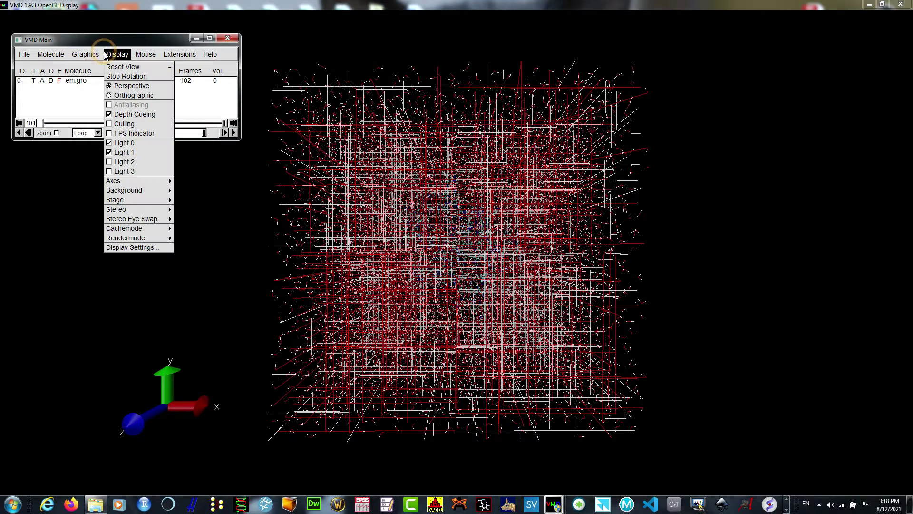
pyautogui.click(92, 55)
pyautogui.click(92, 65)
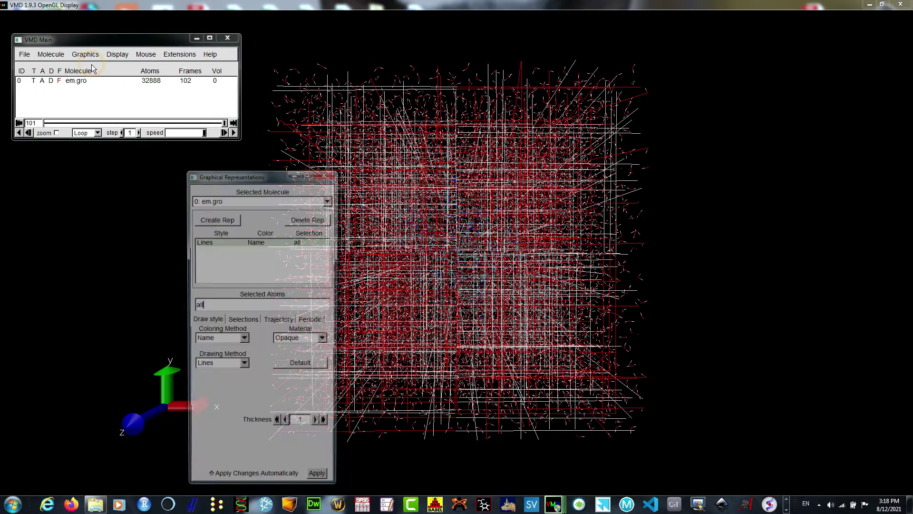
pyautogui.moveTo(212, 169); pyautogui.dragTo(100, 154)
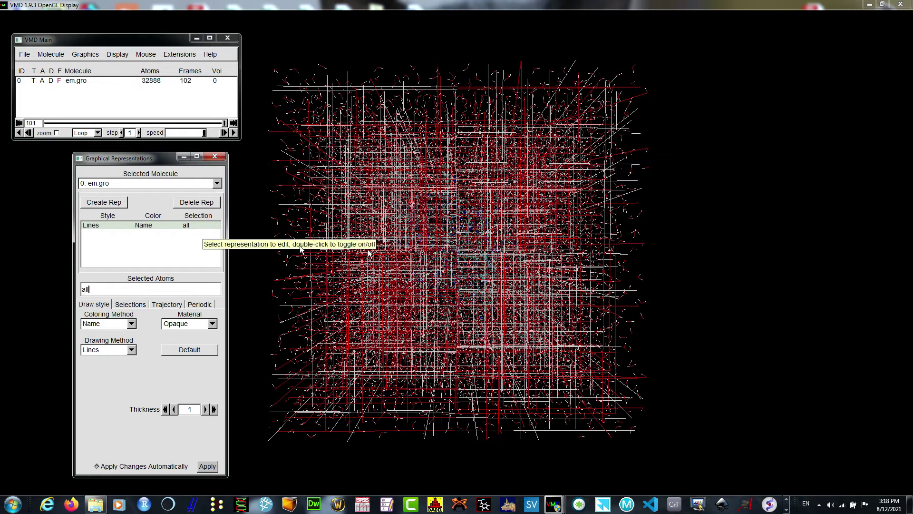
# Step: Limit the em.gro Lines representation to the selection "protein", creating a second all-atom representation alongside it and deleting that one
pyautogui.doubleClick(115, 290)
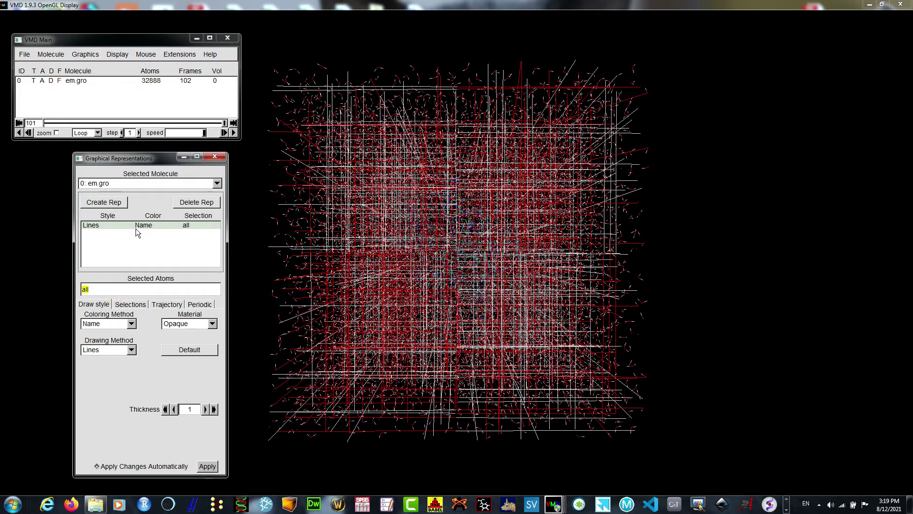
pyautogui.click(105, 203)
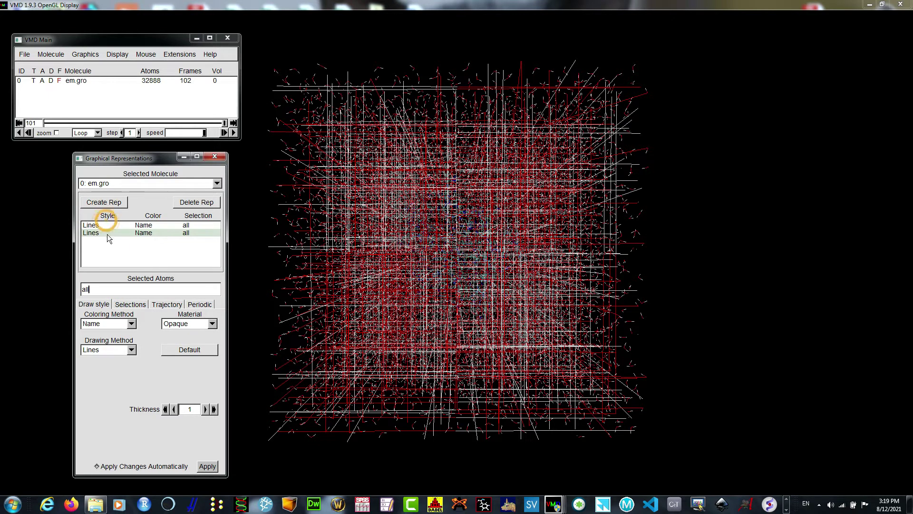
pyautogui.click(102, 225)
pyautogui.doubleClick(112, 290)
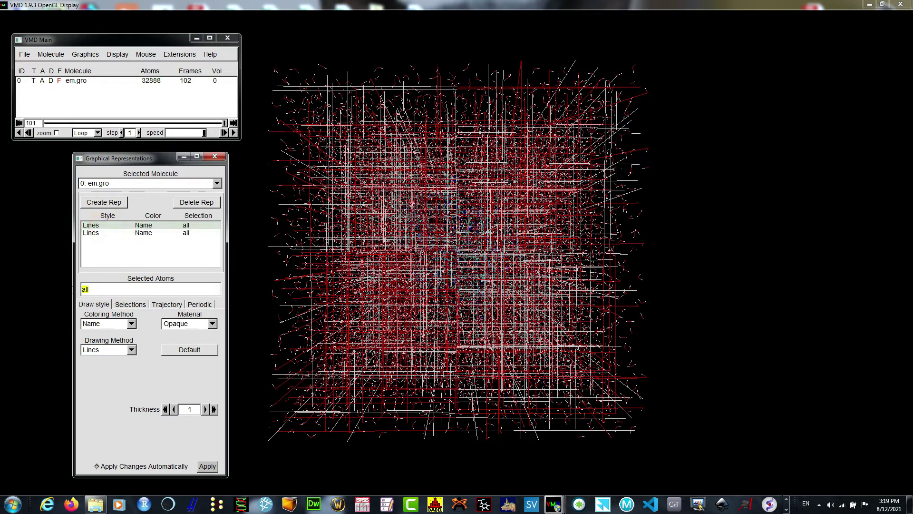
pyautogui.write('protein')
pyautogui.press('Return')
pyautogui.click(153, 235)
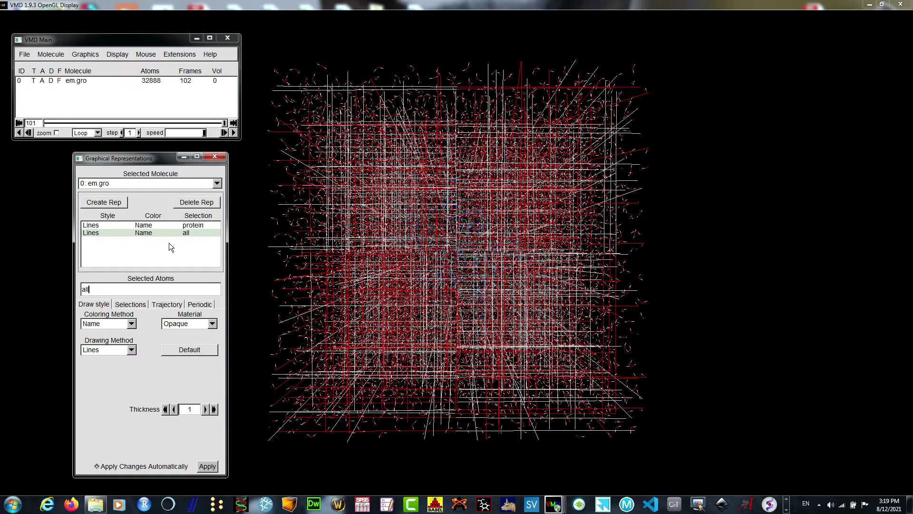
pyautogui.click(174, 202)
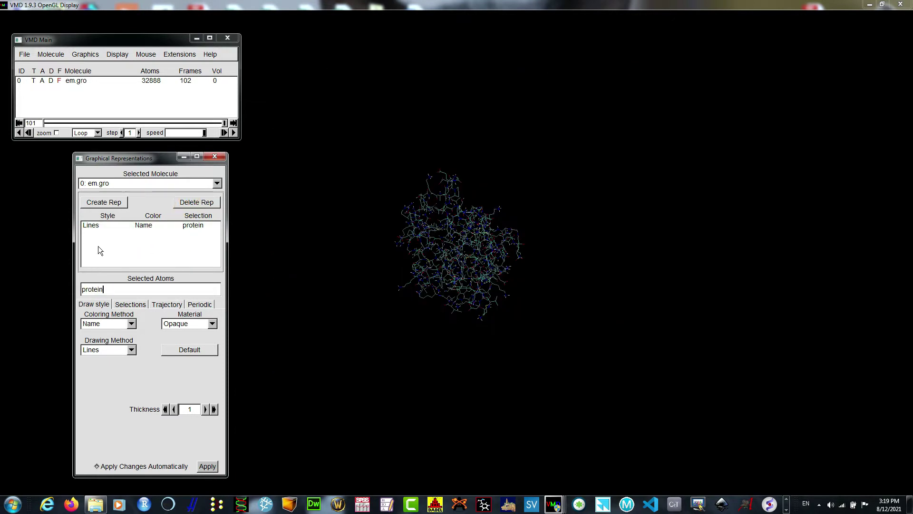
# Step: Switch to the file explorer and open LIG.gro from the Com folder in Notepad++
pyautogui.click(97, 505)
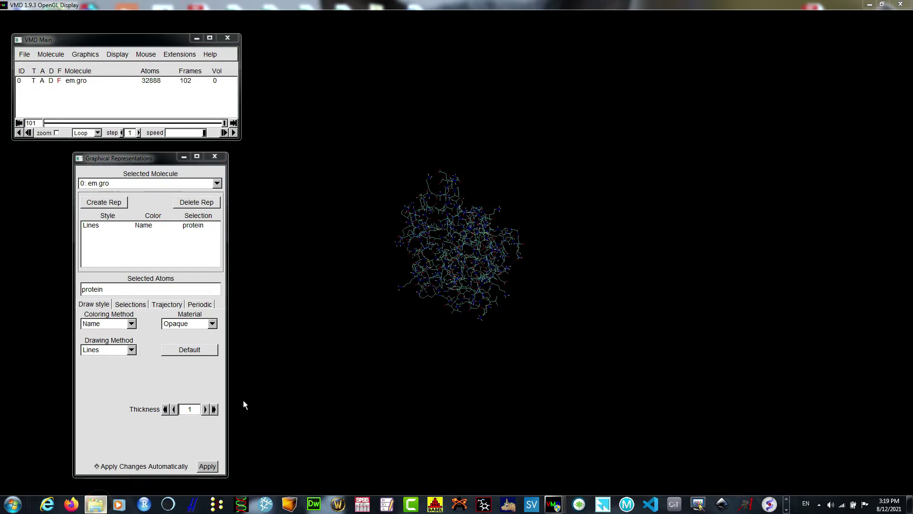
pyautogui.scroll(-8, 685, 230)
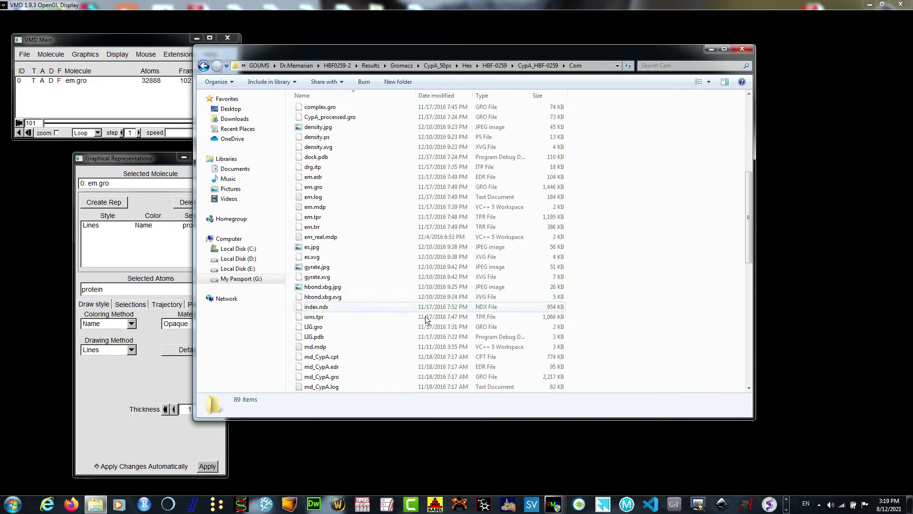
pyautogui.click(309, 327)
pyautogui.rightClick(315, 325)
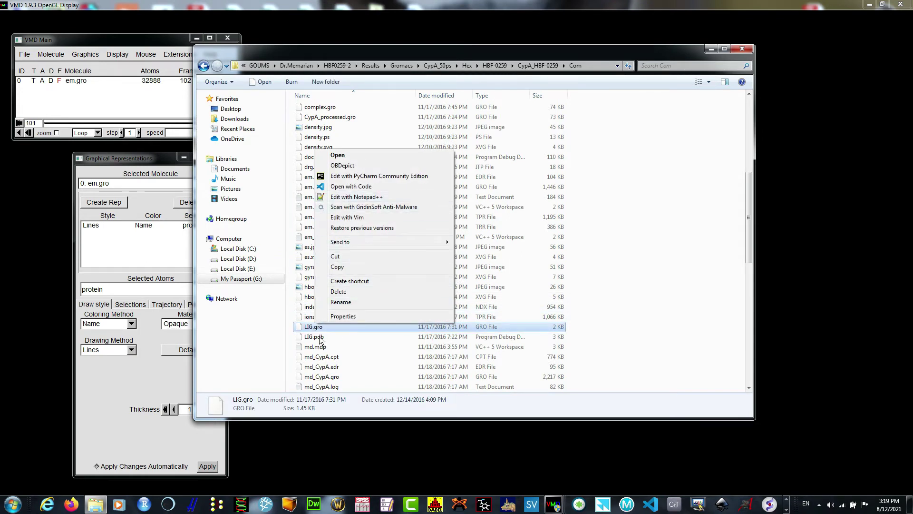
pyautogui.click(347, 198)
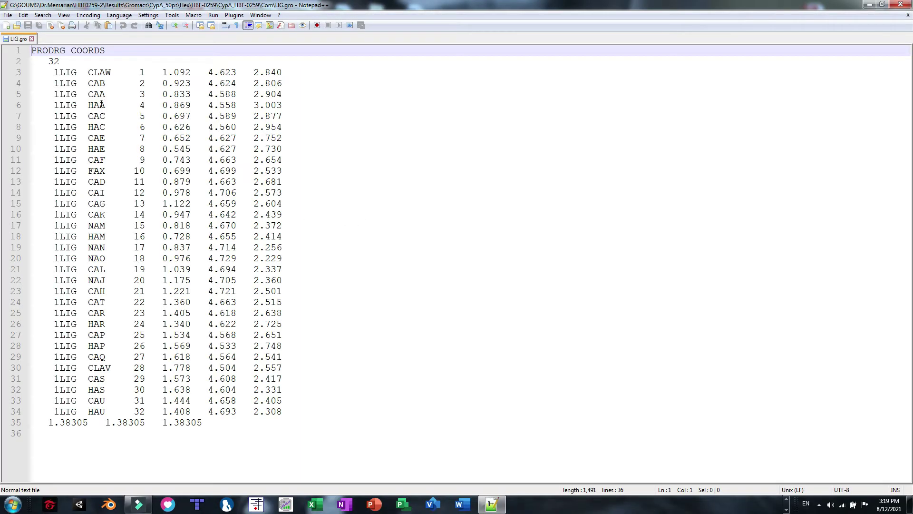
# Step: Highlight the ligand's residue name in LIG.gro, close Notepad++ and return to VMD with the file explorer minimized
pyautogui.moveTo(60, 73); pyautogui.dragTo(79, 70)
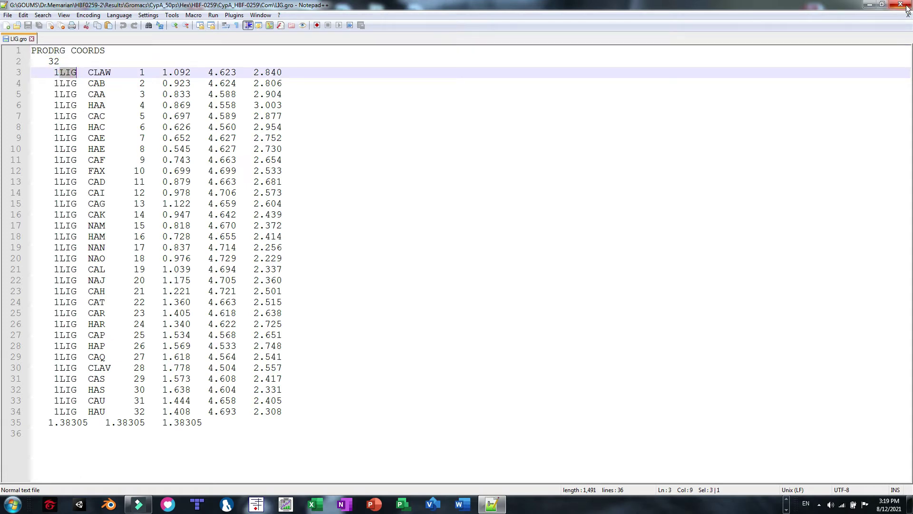
pyautogui.hotkey('alt', 'F4')
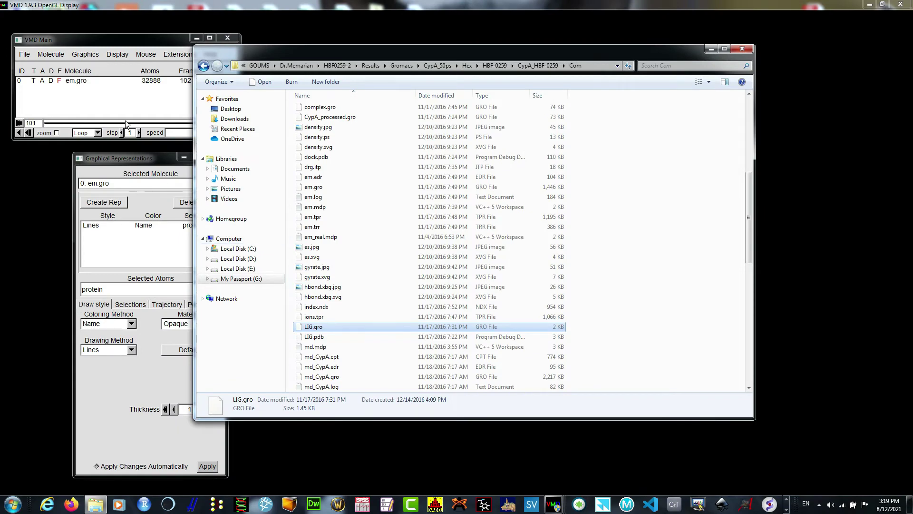
pyautogui.click(123, 175)
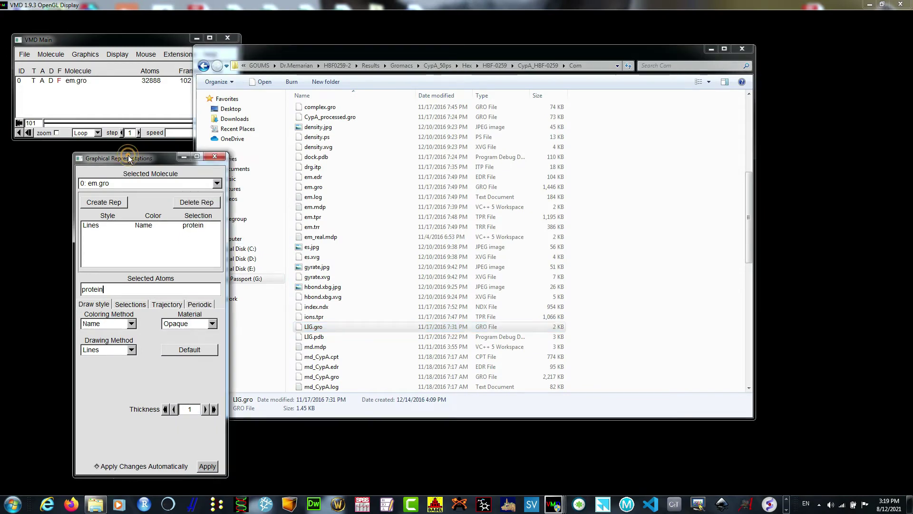
pyautogui.click(710, 50)
# Step: Create a second em.gro representation with the selection "resname LIG" and delete it again
pyautogui.doubleClick(134, 289)
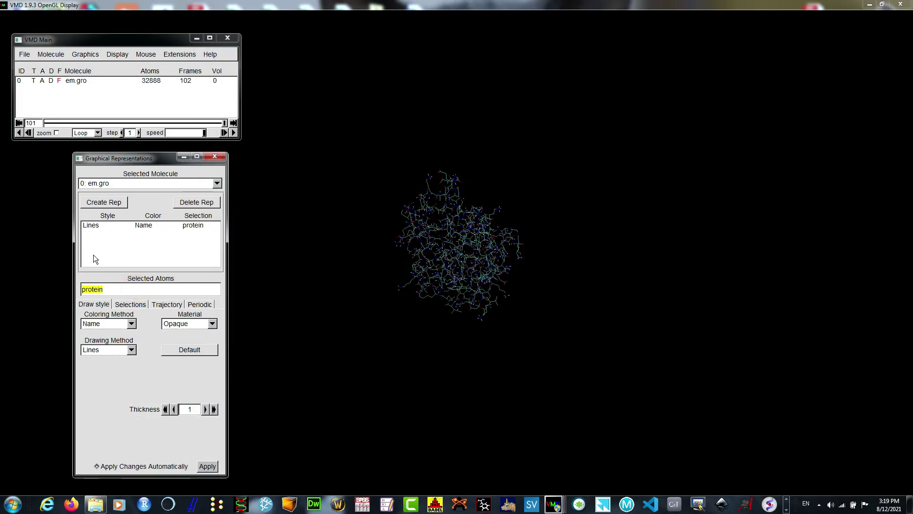
pyautogui.click(116, 204)
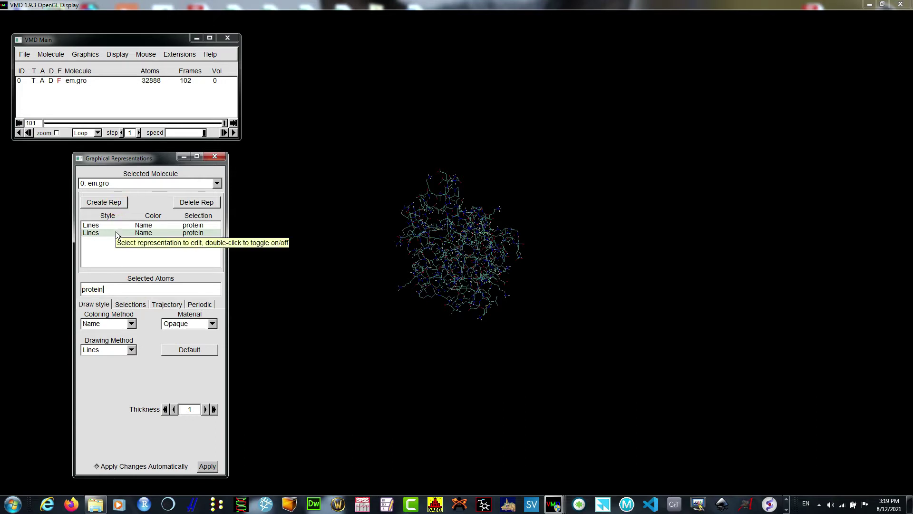
pyautogui.moveTo(117, 290); pyautogui.dragTo(82, 289)
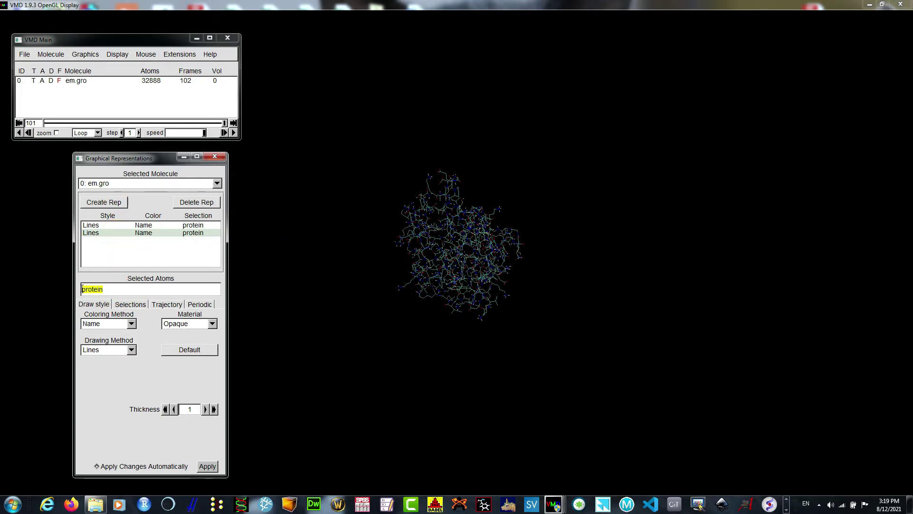
pyautogui.write('resname LIG')
pyautogui.press('Return')
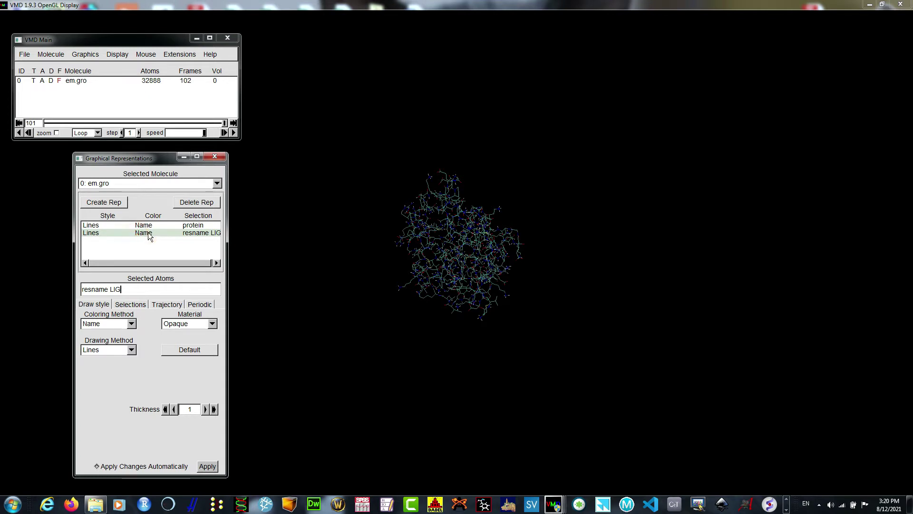
pyautogui.click(197, 204)
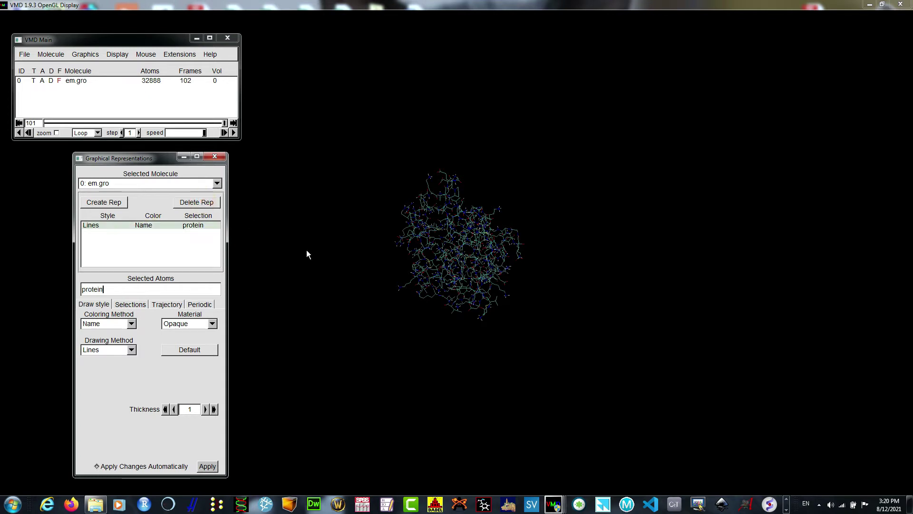
# Step: Create a second representation alongside the protein one and set its atom selection to "resname LIG"
pyautogui.click(122, 204)
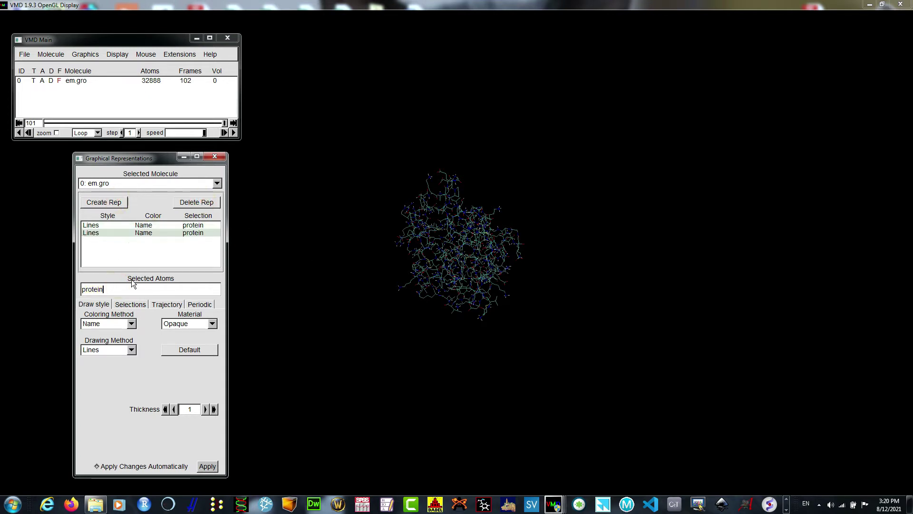
pyautogui.click(119, 288)
pyautogui.doubleClick(96, 288)
pyautogui.write('resname LIG')
pyautogui.press('Return')
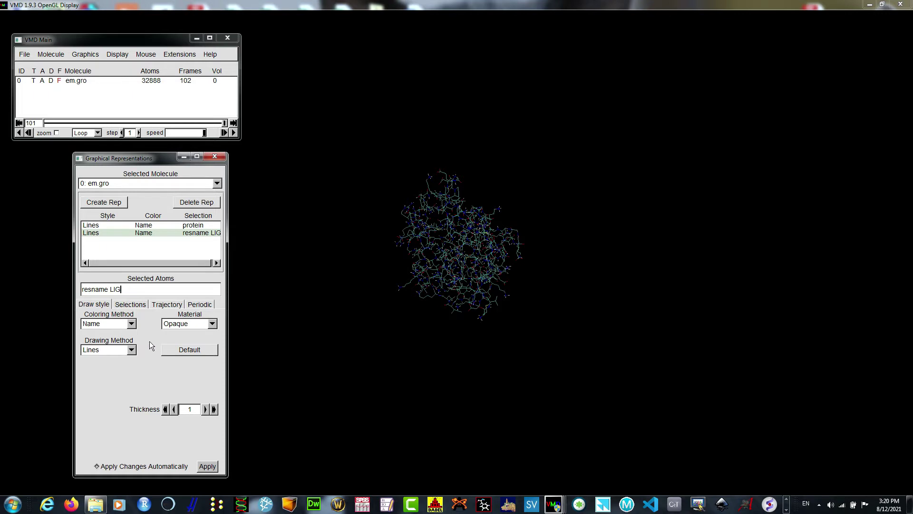
pyautogui.click(132, 323)
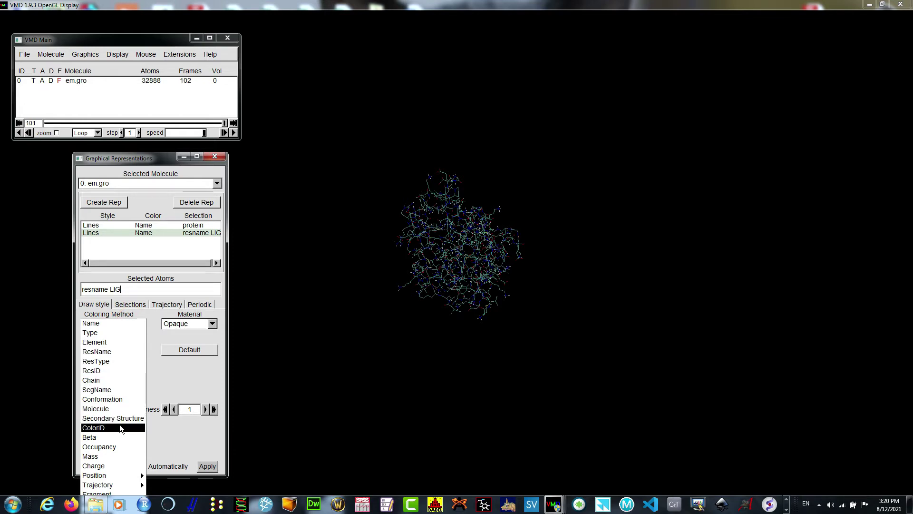
pyautogui.click(96, 228)
# Step: Set the protein representation's drawing method to NewRibbons, moving the Graphical Representations window clear of the molecule
pyautogui.click(95, 225)
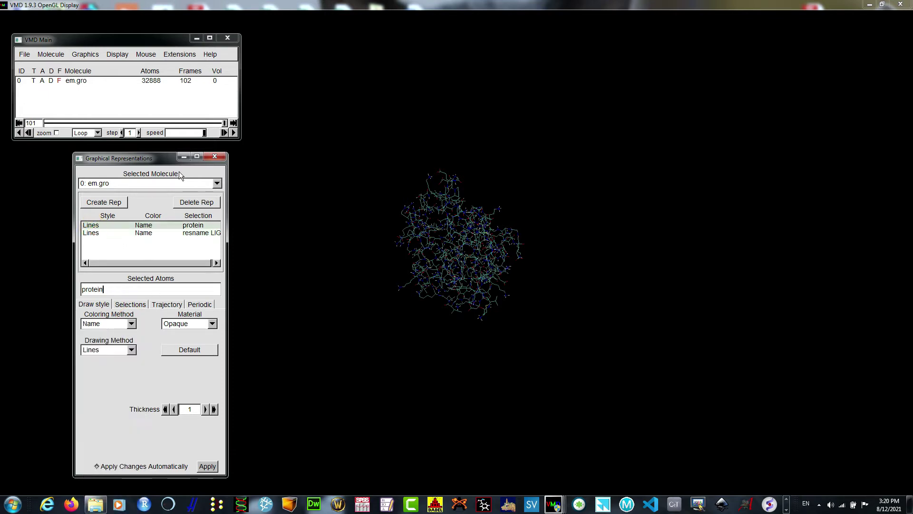
pyautogui.moveTo(180, 158); pyautogui.dragTo(747, 27)
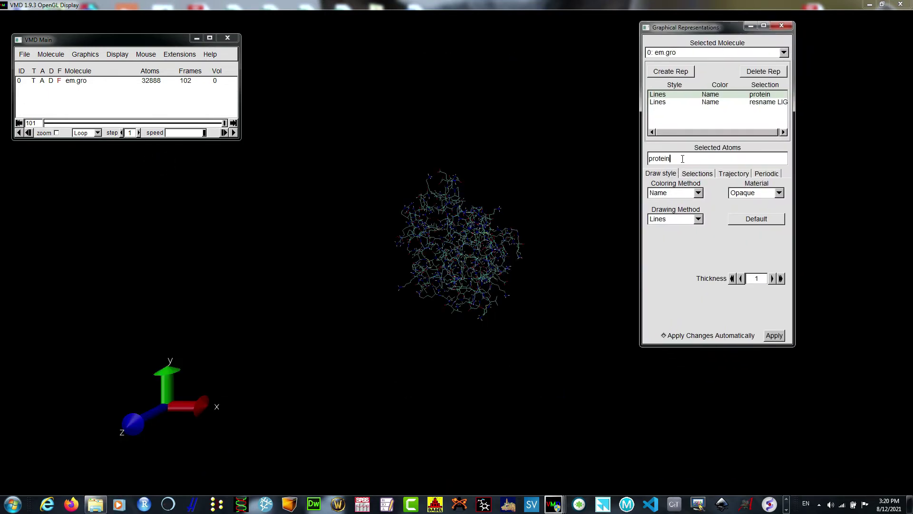
pyautogui.click(691, 216)
pyautogui.click(684, 333)
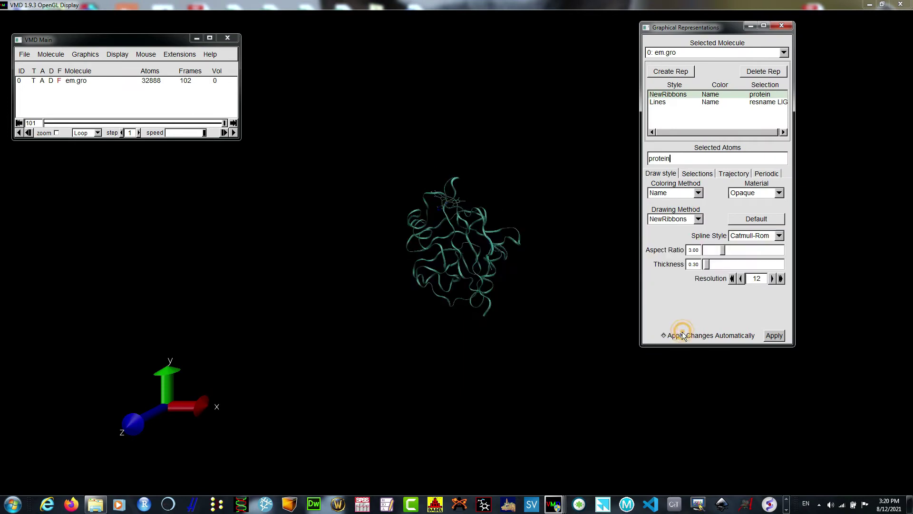
# Step: Set the drawing method of the "resname LIG" representation to VDW
pyautogui.click(526, 288)
pyautogui.moveTo(506, 301); pyautogui.dragTo(690, 418)
pyautogui.click(786, 509)
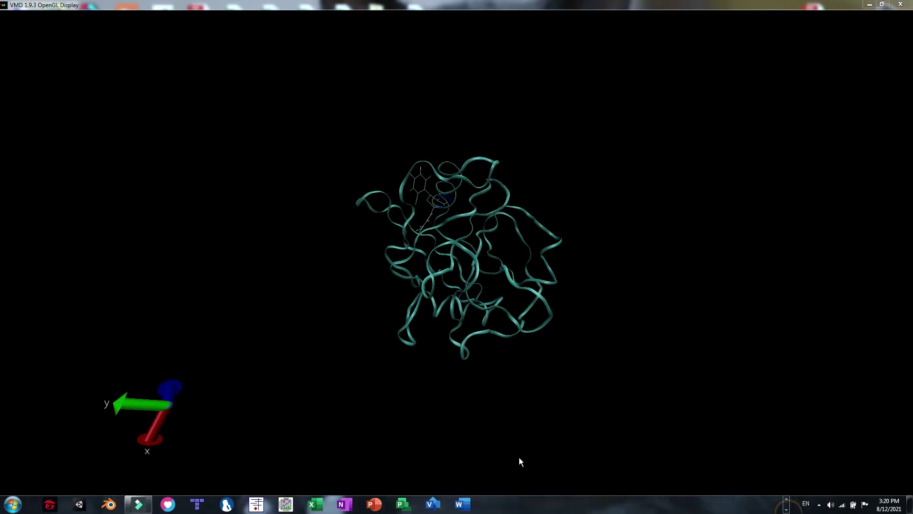
pyautogui.hotkey('alt', 'Tab')
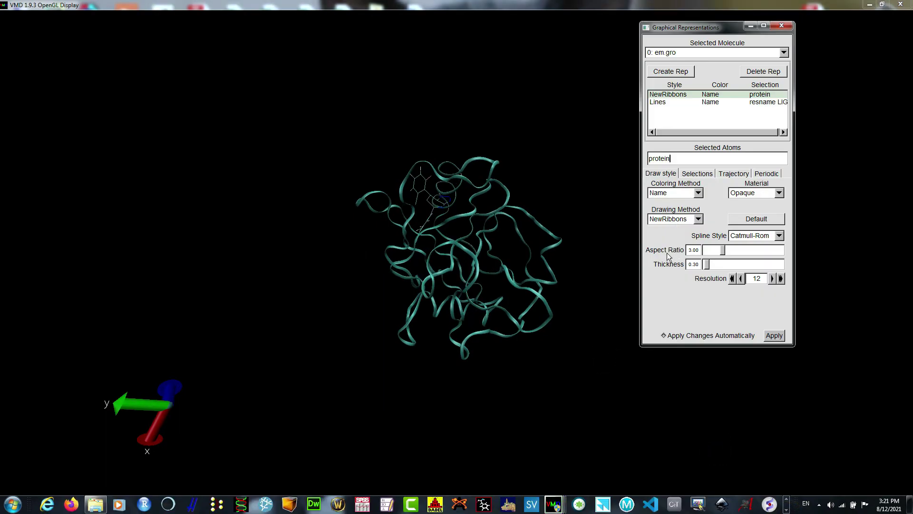
pyautogui.click(659, 103)
pyautogui.click(695, 196)
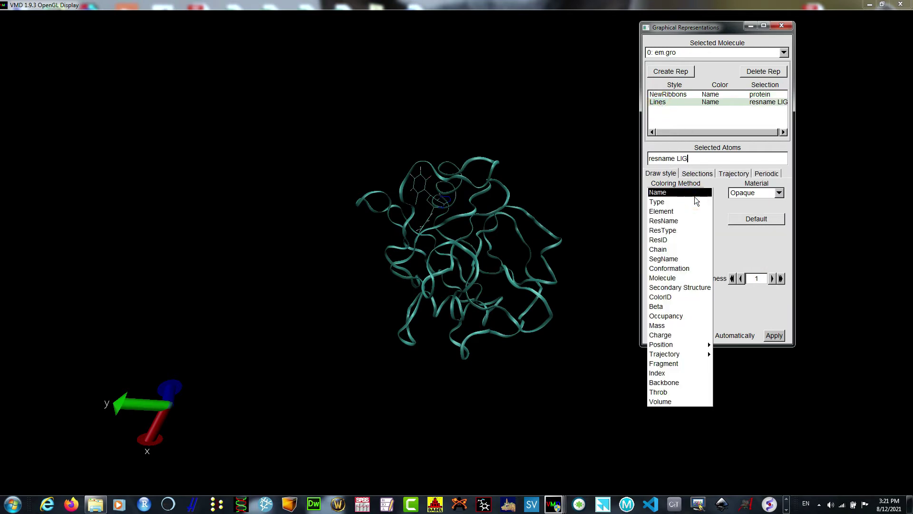
pyautogui.click(736, 240)
pyautogui.click(696, 220)
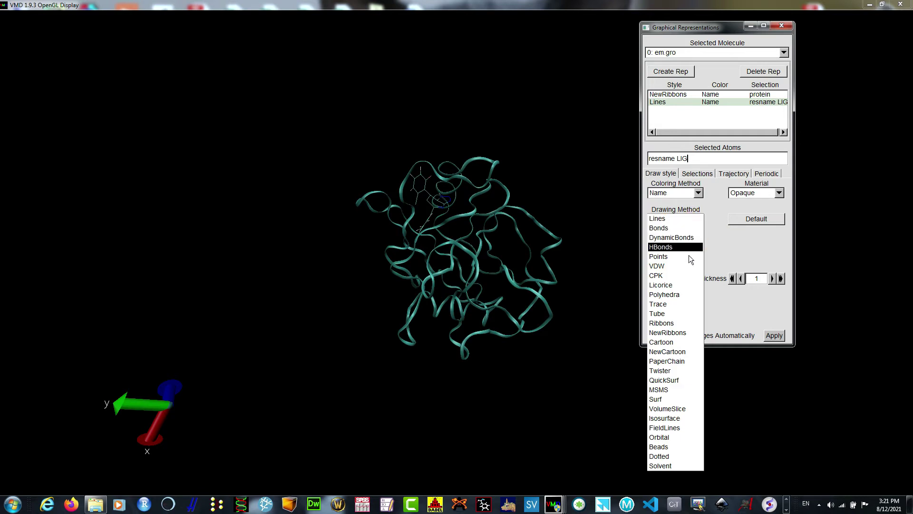
pyautogui.click(680, 270)
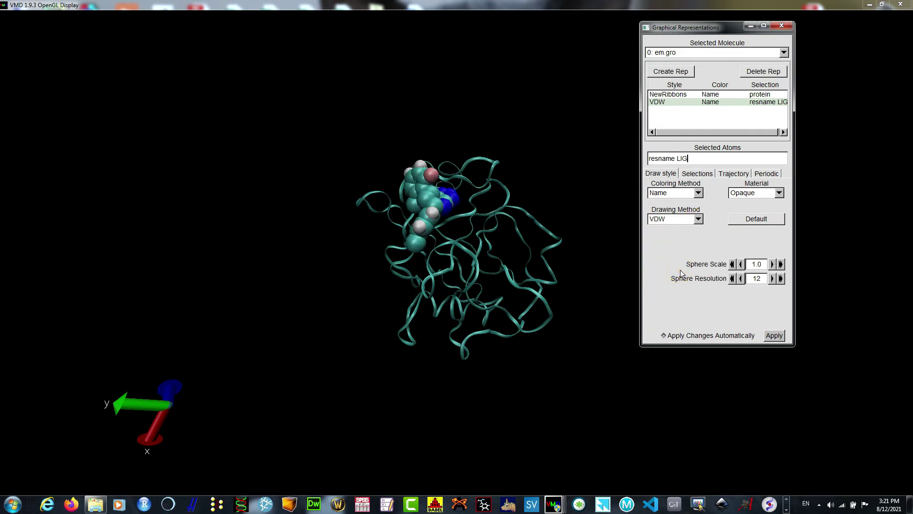
# Step: Set the drawing method of the "resname LIG" representation to Licorice
pyautogui.moveTo(442, 275)
pyautogui.mouseDown()
pyautogui.moveTo(463, 275)
pyautogui.moveTo(457, 389)
pyautogui.mouseUp()
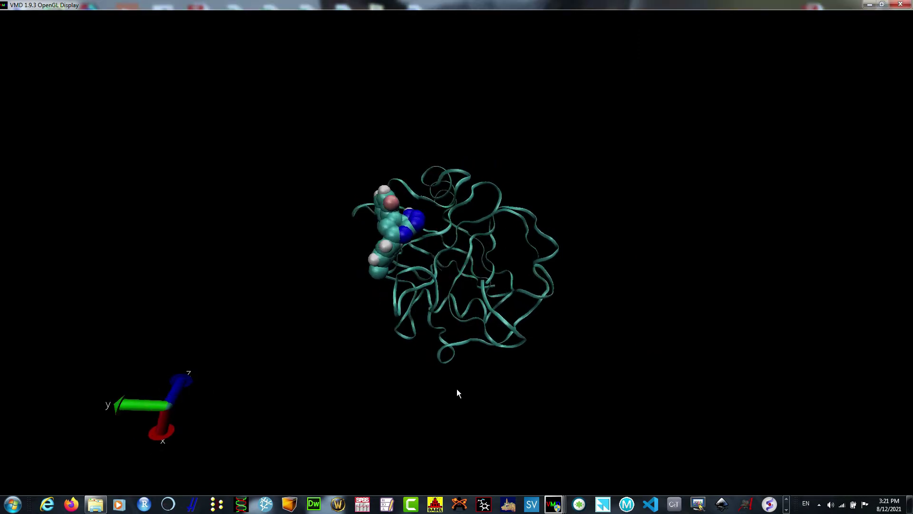
pyautogui.moveTo(552, 502)
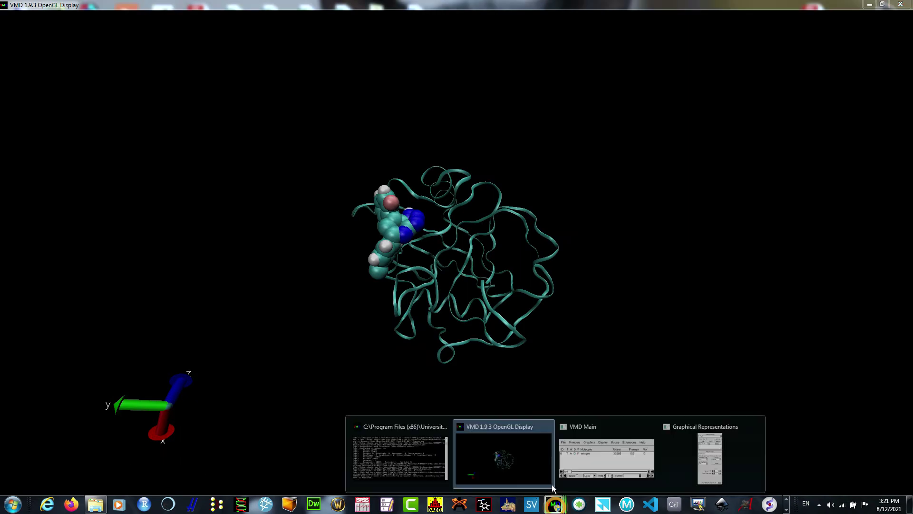
pyautogui.click(706, 452)
pyautogui.click(699, 218)
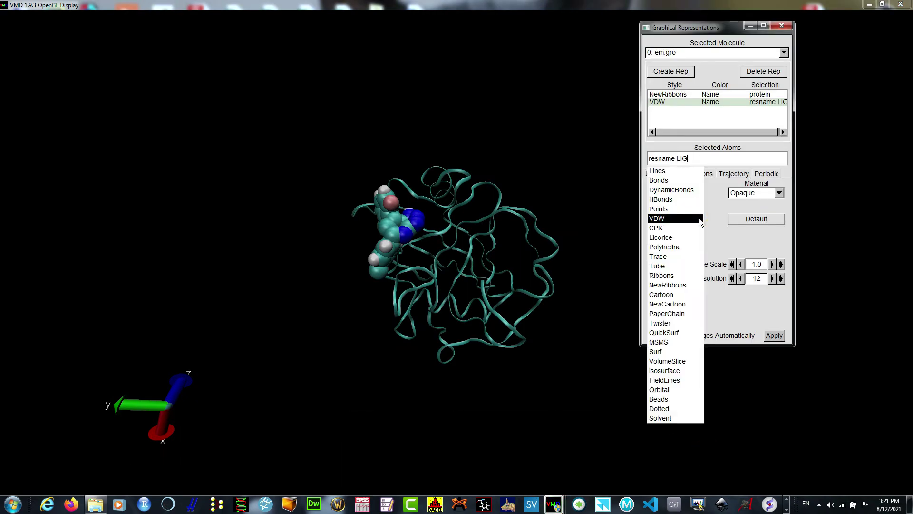
pyautogui.click(675, 238)
# Step: Bring the Graphical Representations window back and create a third representation based on the NewRibbons protein one
pyautogui.moveTo(602, 227); pyautogui.dragTo(411, 467)
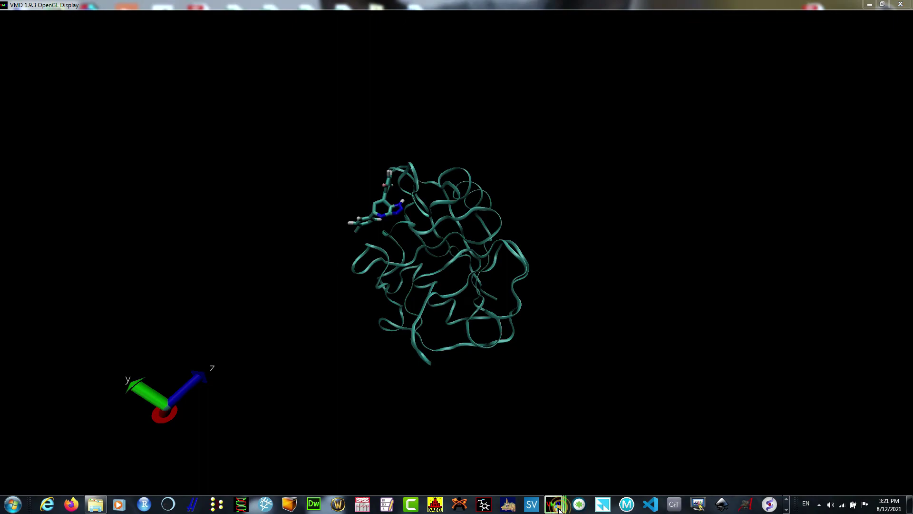
pyautogui.moveTo(554, 504)
pyautogui.moveTo(533, 442)
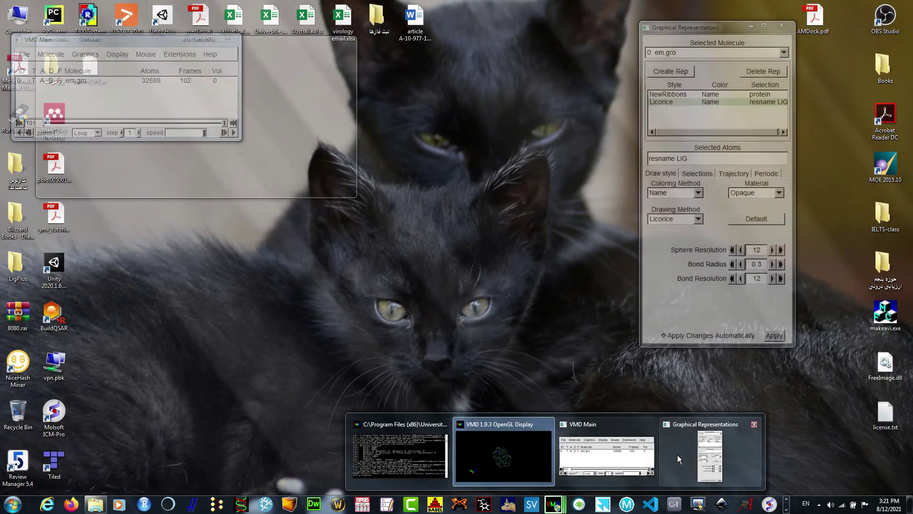
pyautogui.moveTo(618, 450)
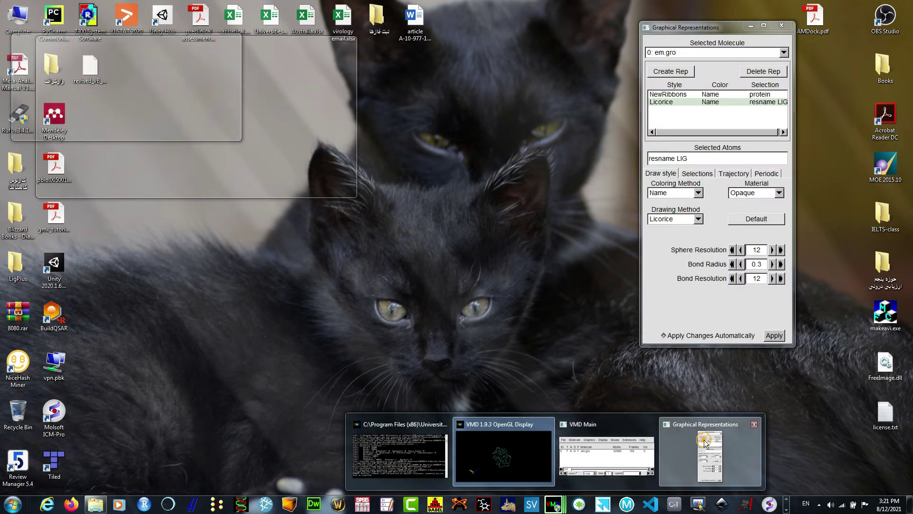
pyautogui.click(709, 455)
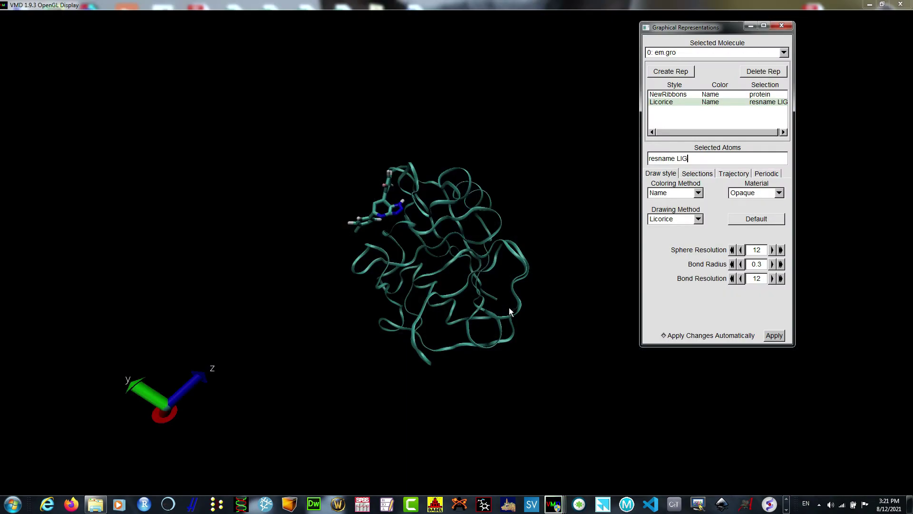
pyautogui.click(676, 95)
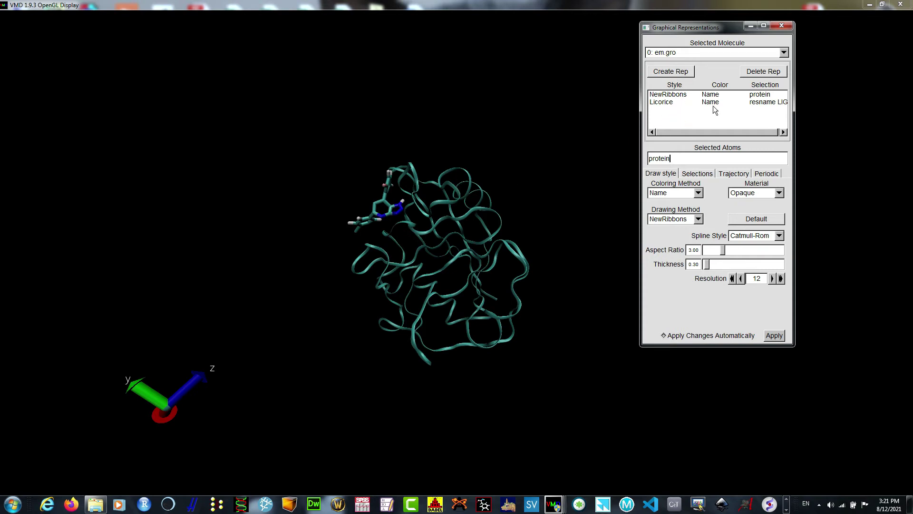
pyautogui.click(677, 71)
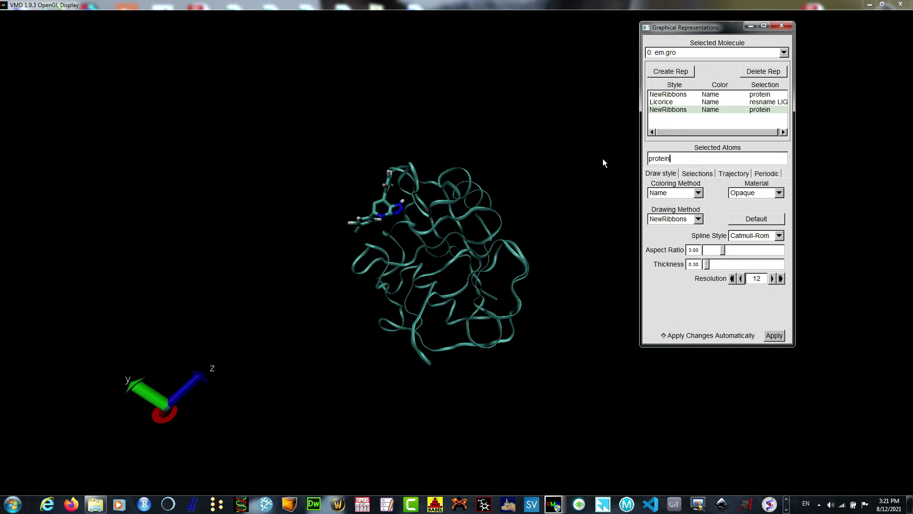
# Step: Clear the third representation's selection text and look through the available single-word selection terms
pyautogui.press('BackSpace')
pyautogui.press('BackSpace')
pyautogui.press('BackSpace')
pyautogui.press('BackSpace')
pyautogui.press('BackSpace')
pyautogui.press('BackSpace')
pyautogui.press('BackSpace')
pyautogui.click(697, 173)
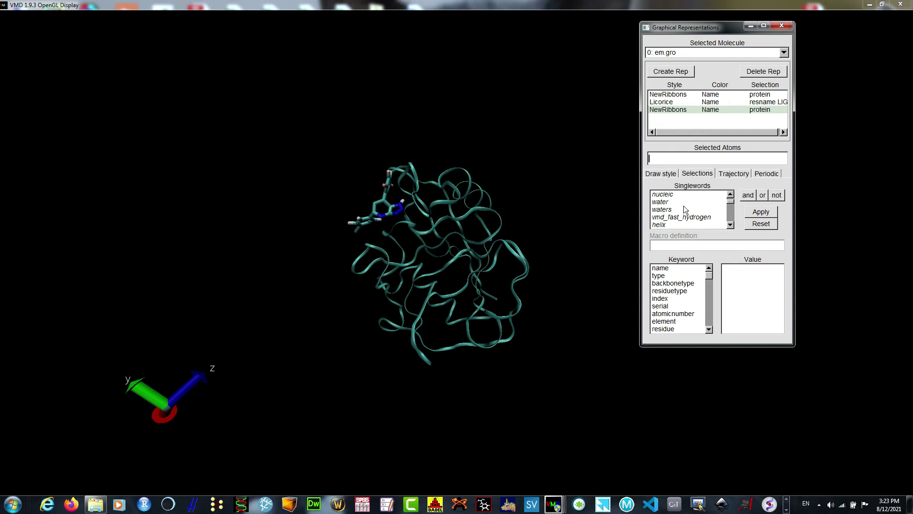
pyautogui.scroll(-2, 684, 207)
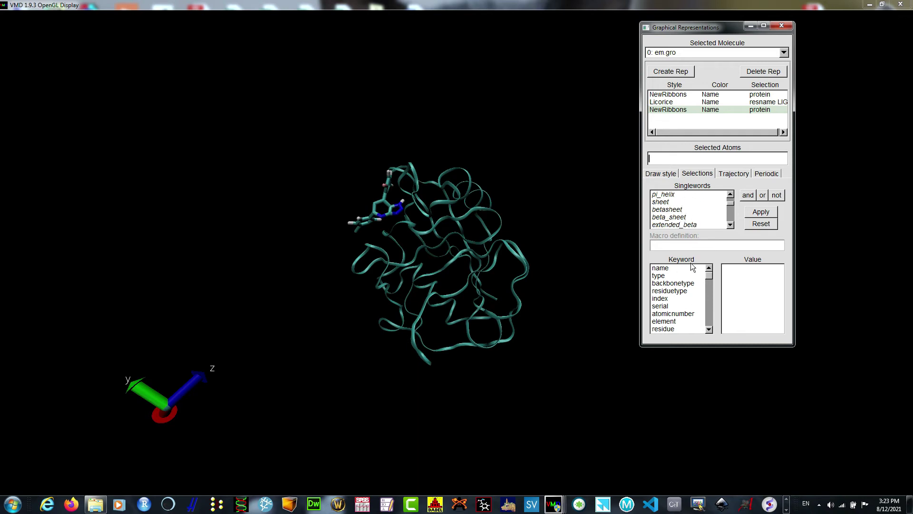
pyautogui.scroll(5, 701, 220)
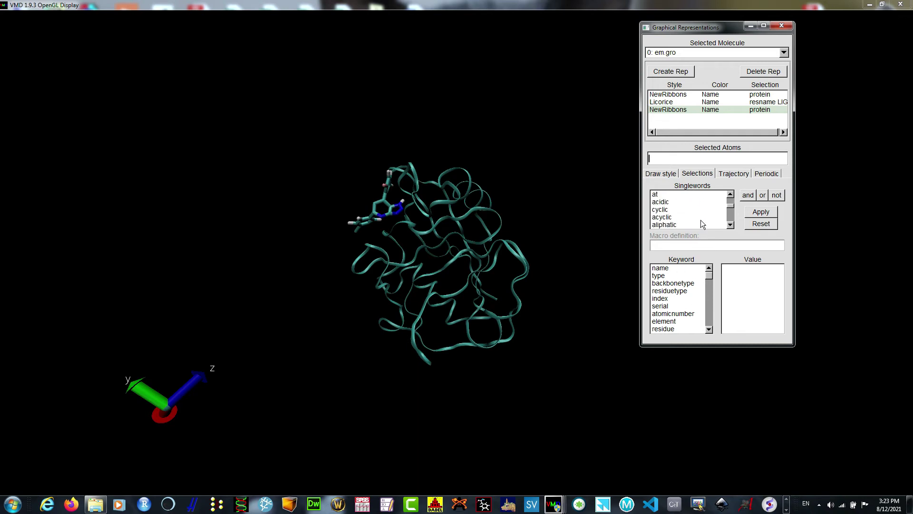
pyautogui.scroll(-4, 701, 212)
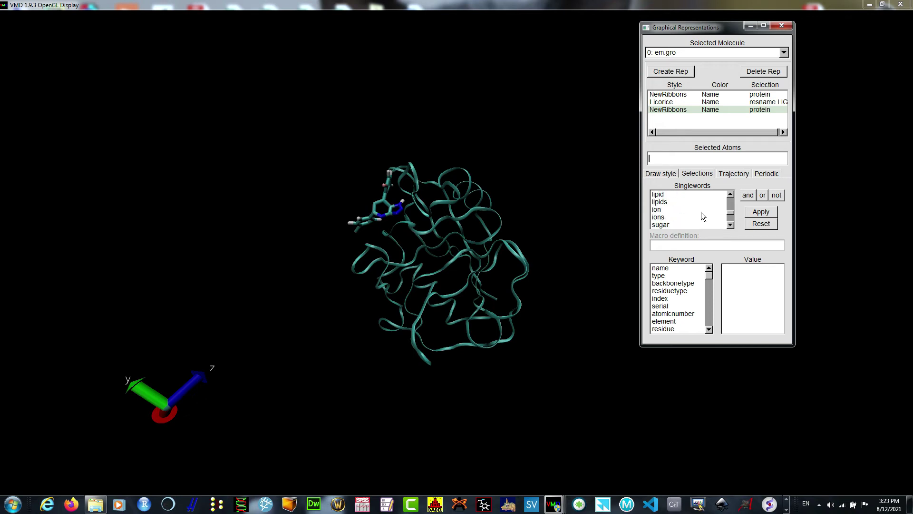
pyautogui.scroll(-4, 701, 212)
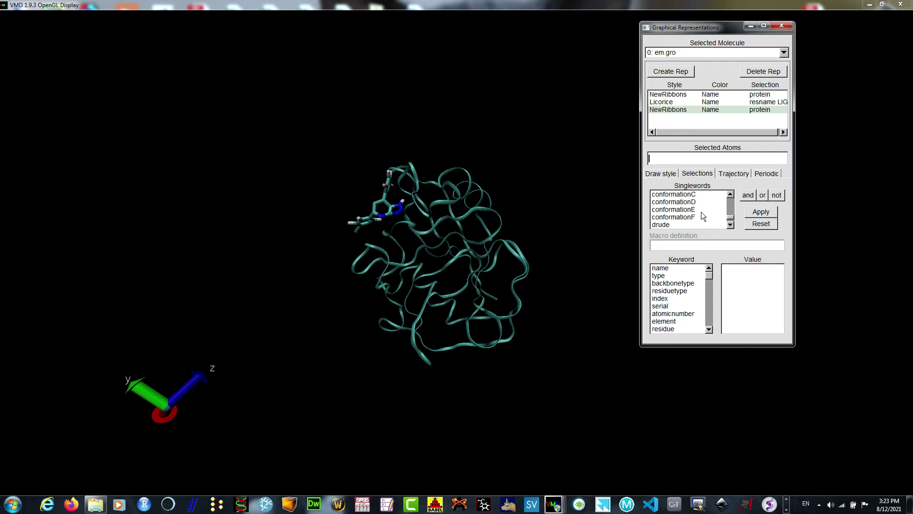
pyautogui.click(687, 211)
# Step: Set the third representation's atom selection to "protein and residue 3" using the residue keyword's values, and apply it
pyautogui.write('p')
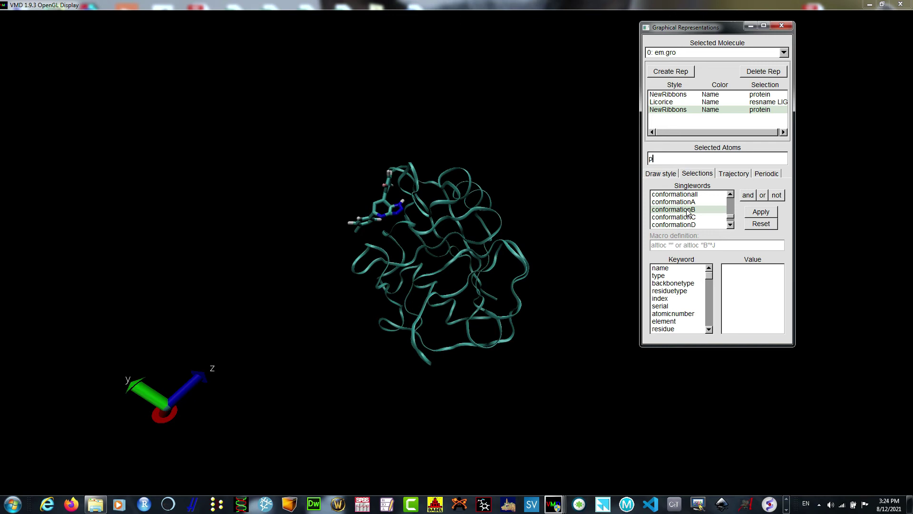
pyautogui.write('rotein')
pyautogui.click(748, 195)
pyautogui.scroll(-2, 675, 298)
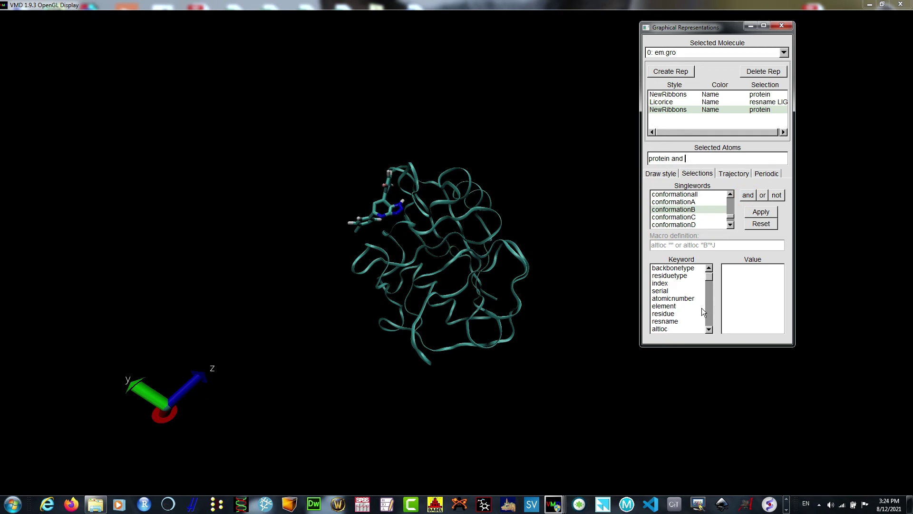
pyautogui.click(678, 314)
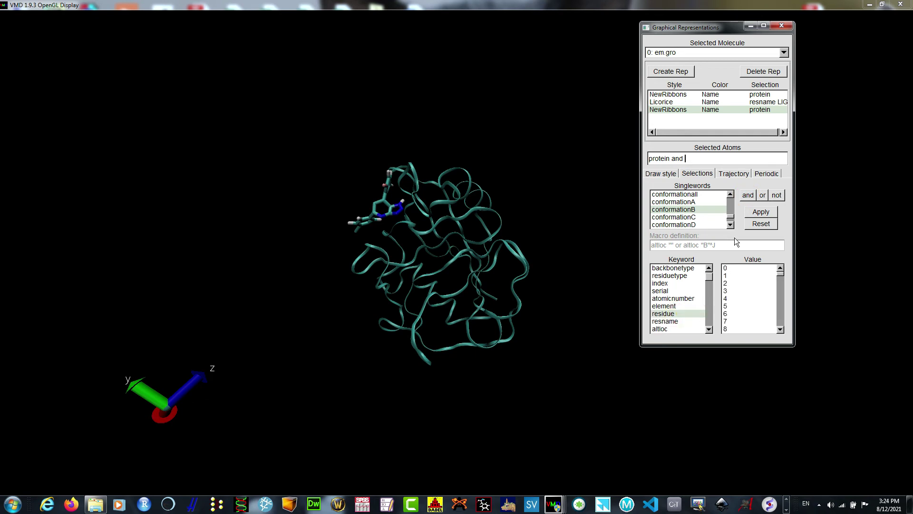
pyautogui.click(743, 290)
pyautogui.click(689, 314)
pyautogui.click(689, 315)
pyautogui.click(726, 290)
pyautogui.click(726, 291)
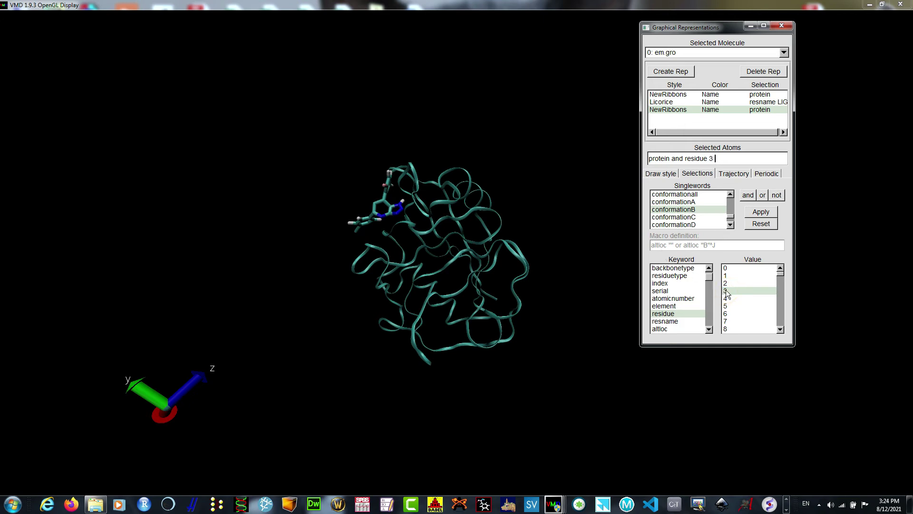
pyautogui.click(760, 213)
pyautogui.moveTo(726, 133)
pyautogui.mouseDown()
pyautogui.moveTo(771, 132)
pyautogui.moveTo(737, 130)
pyautogui.mouseUp()
# Step: Open CypA_processed.gro in Notepad++ to check which amino acid has residue number 3, and return to VMD
pyautogui.click(95, 504)
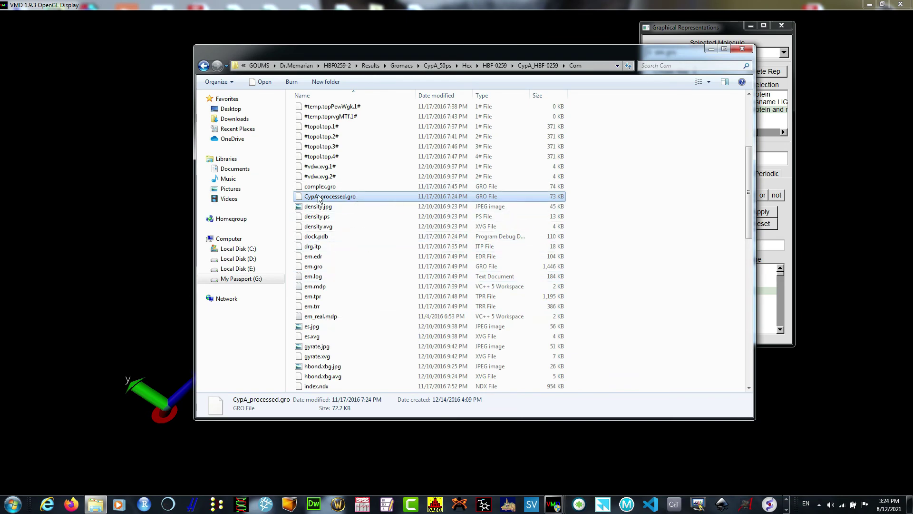
pyautogui.rightClick(324, 195)
pyautogui.click(345, 243)
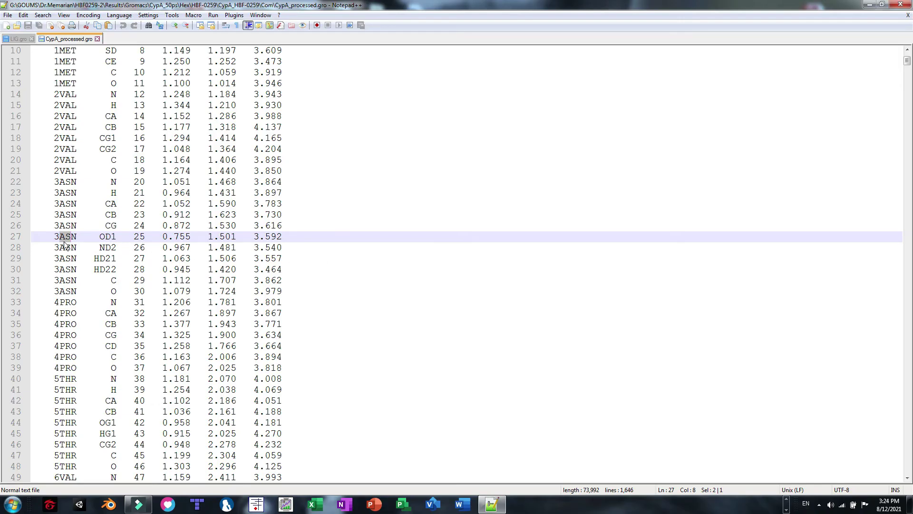
pyautogui.click(895, 6)
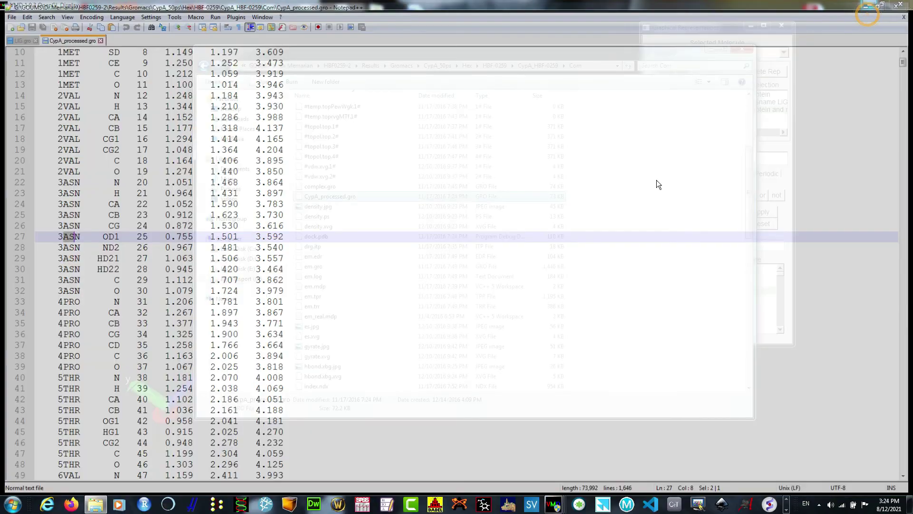
pyautogui.click(711, 49)
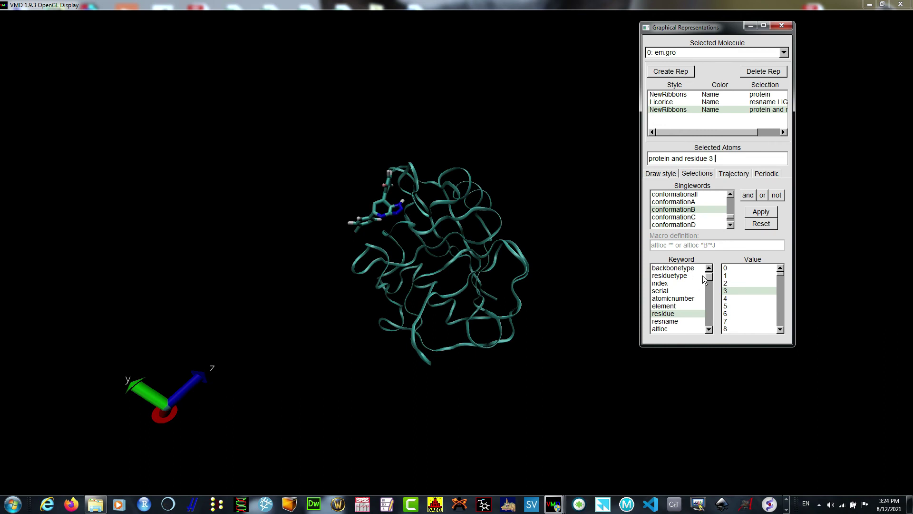
# Step: Set the drawing method of the "protein and residue 3" representation to CPK
pyautogui.click(658, 174)
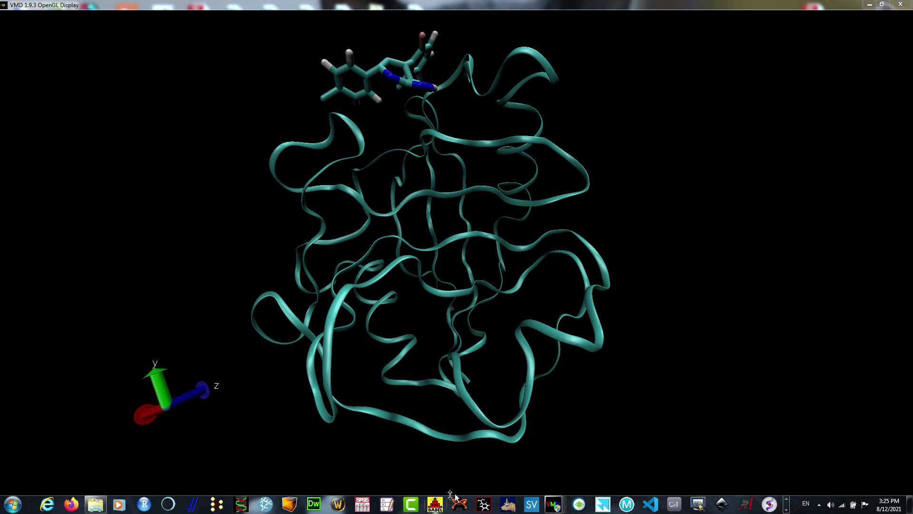
pyautogui.moveTo(554, 504)
pyautogui.click(696, 447)
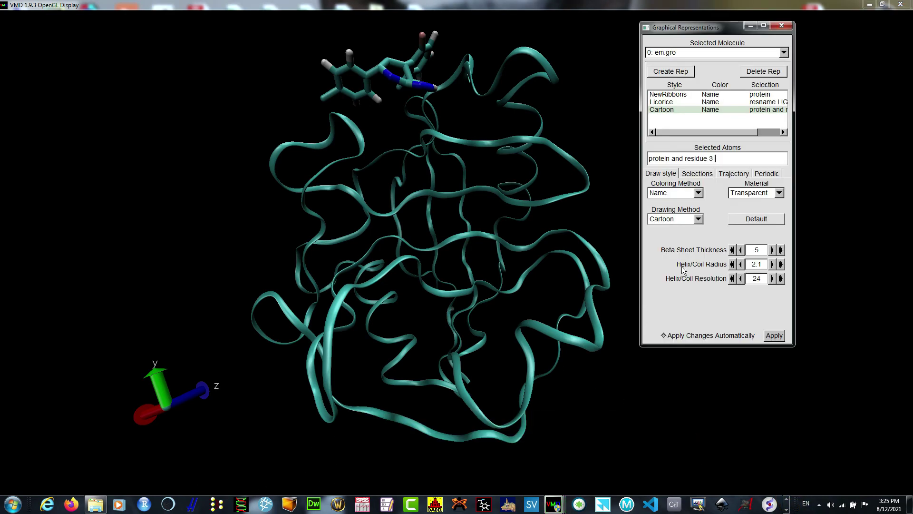
pyautogui.click(687, 219)
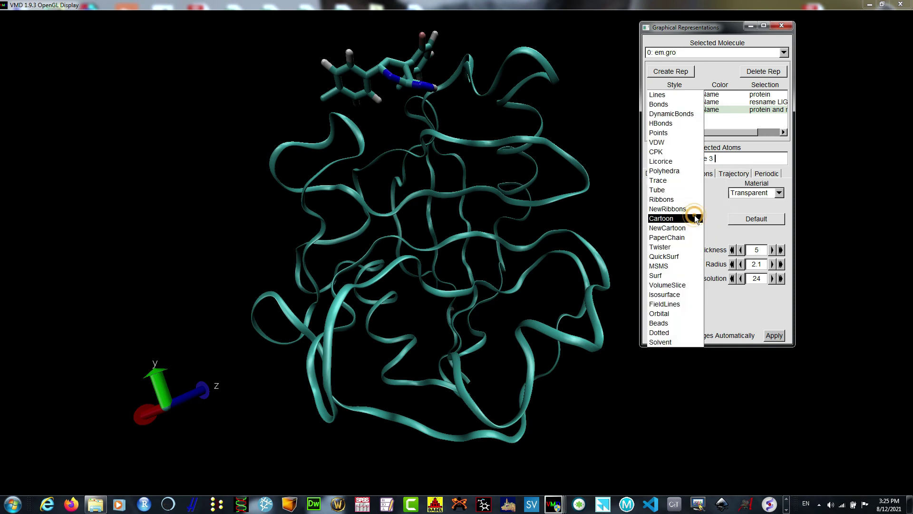
pyautogui.click(678, 152)
# Step: Rotate and zoom the structure to examine where the CPK-drawn residue sits within the protein ribbons
pyautogui.moveTo(460, 319)
pyautogui.mouseDown()
pyautogui.moveTo(470, 310)
pyautogui.moveTo(448, 319)
pyautogui.moveTo(477, 340)
pyautogui.moveTo(451, 336)
pyautogui.mouseUp()
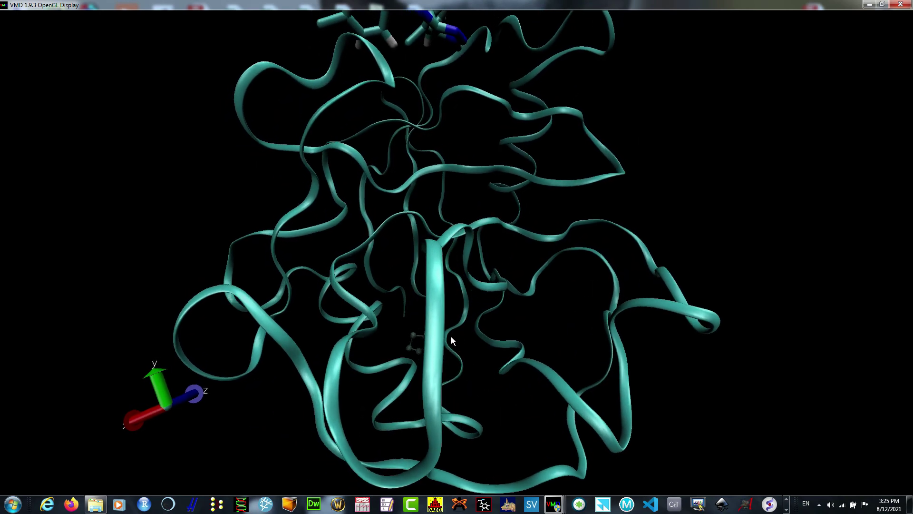
pyautogui.scroll(8, 451, 336)
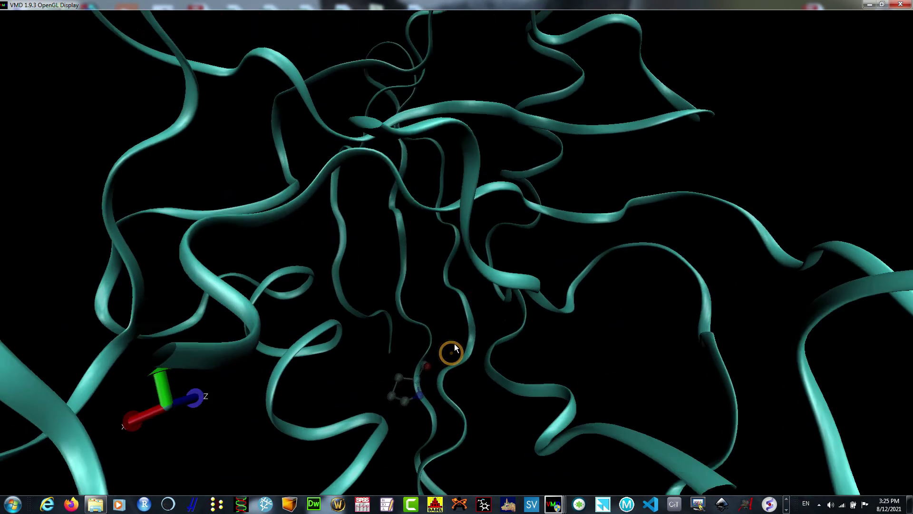
pyautogui.moveTo(455, 343)
pyautogui.mouseDown()
pyautogui.moveTo(445, 364)
pyautogui.moveTo(456, 350)
pyautogui.mouseUp()
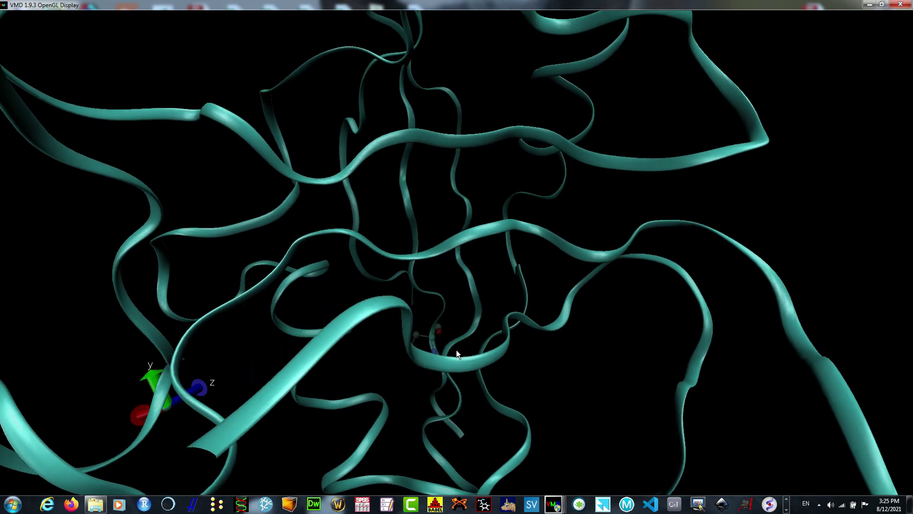
pyautogui.scroll(-10, 453, 343)
pyautogui.moveTo(457, 266); pyautogui.dragTo(461, 288)
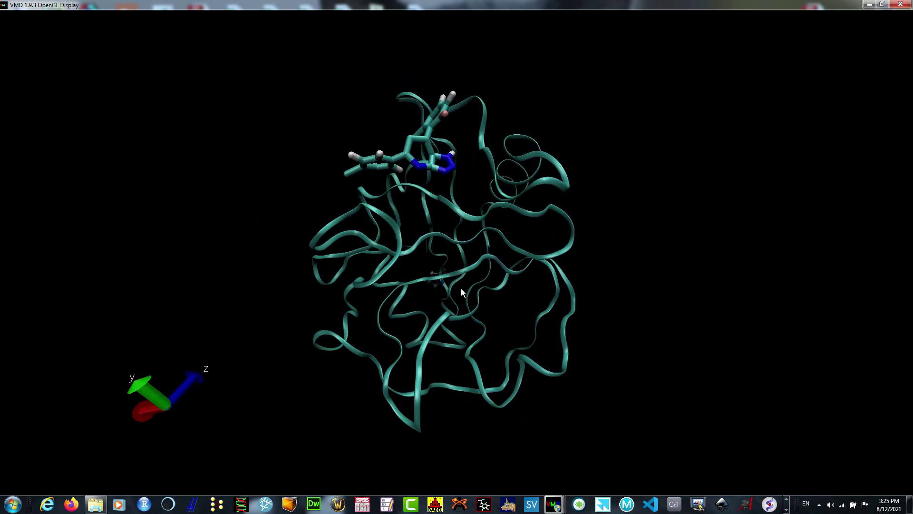
pyautogui.scroll(3, 450, 294)
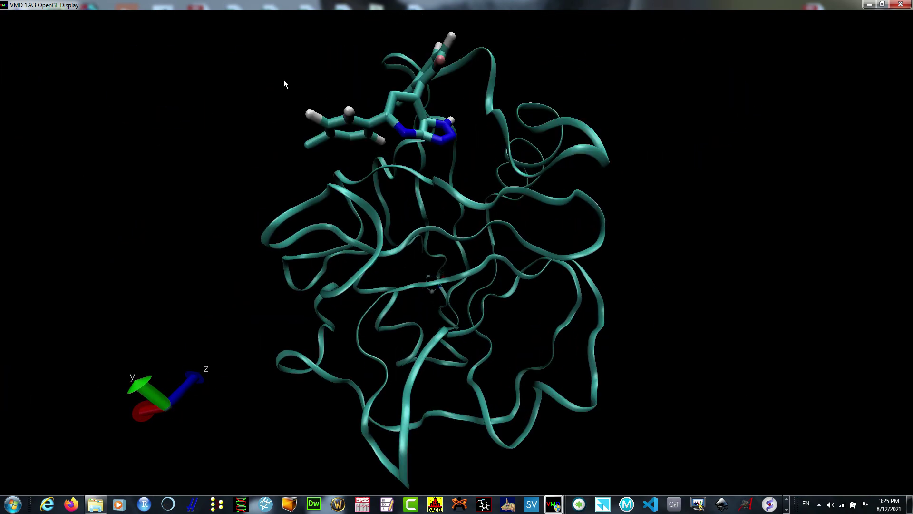
pyautogui.moveTo(293, 172); pyautogui.dragTo(426, 253)
pyautogui.moveTo(431, 258); pyautogui.dragTo(397, 259)
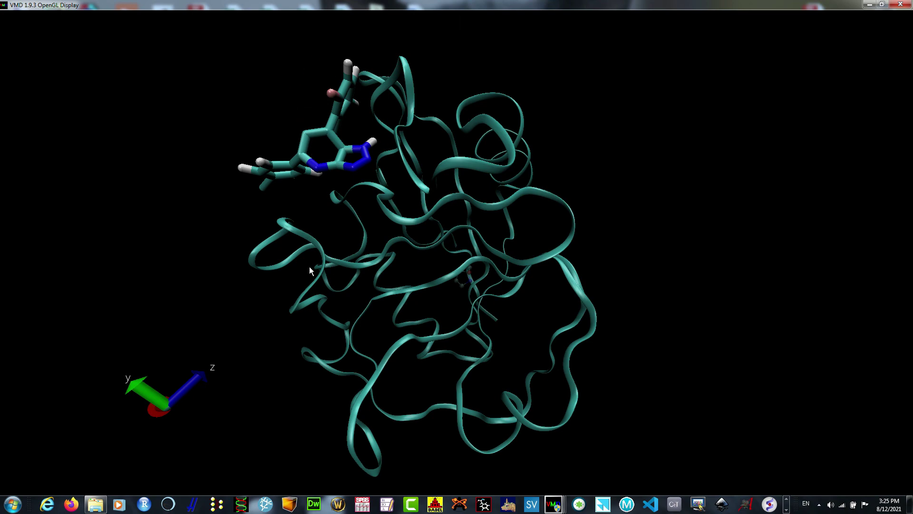
pyautogui.scroll(3, 232, 263)
pyautogui.scroll(-5, 232, 264)
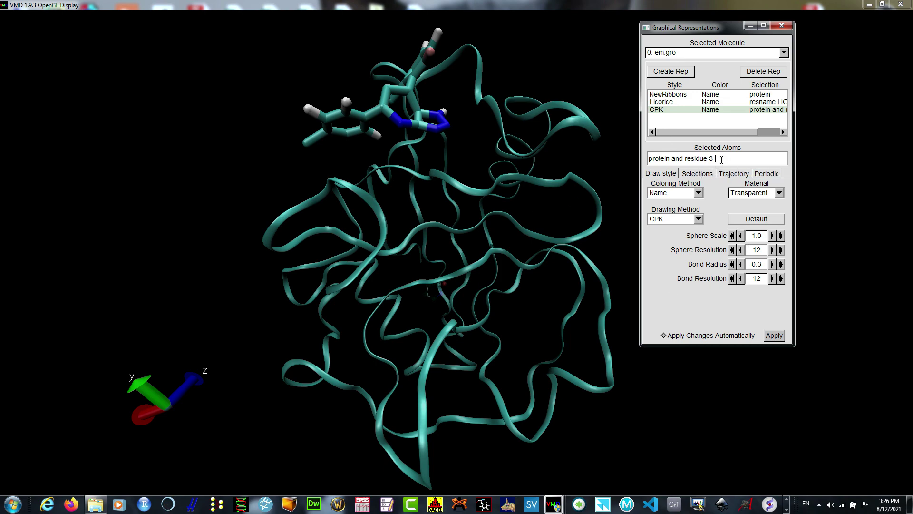
# Step: Look through the selection keywords available for the CPK representation
pyautogui.click(697, 173)
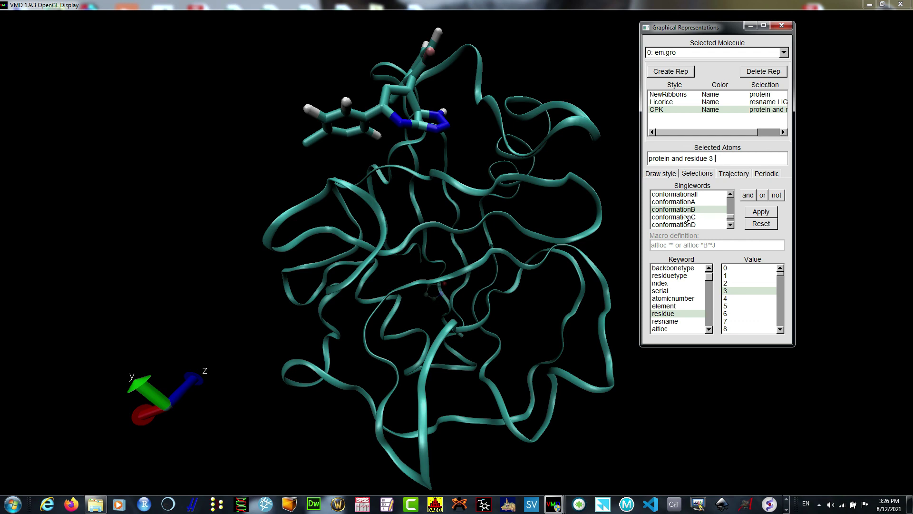
pyautogui.scroll(-2, 678, 310)
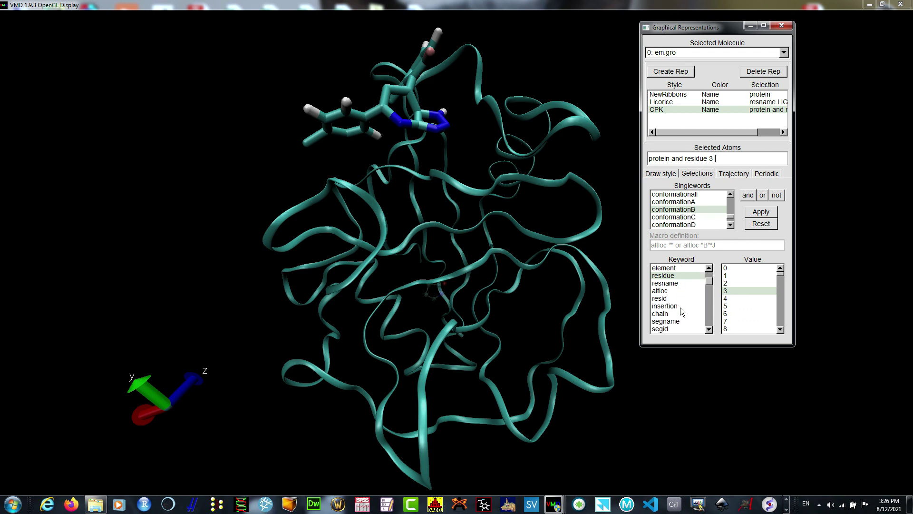
pyautogui.scroll(1, 680, 307)
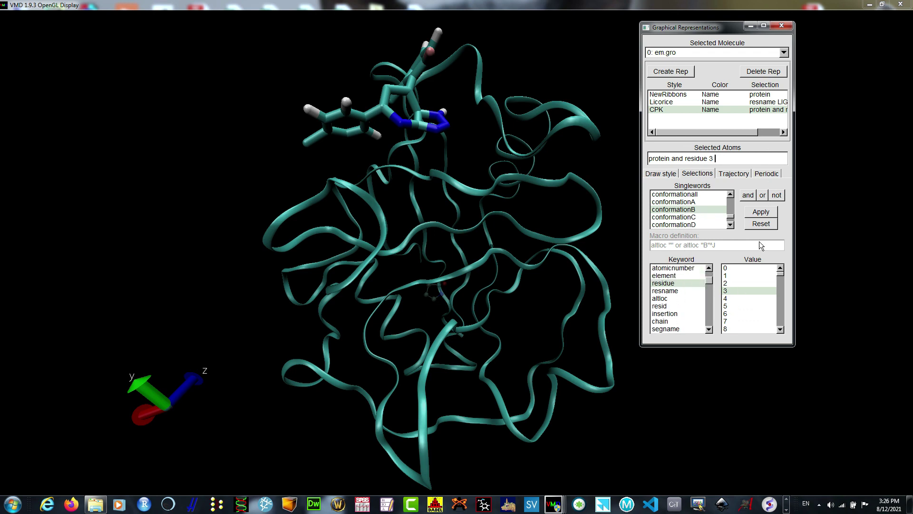